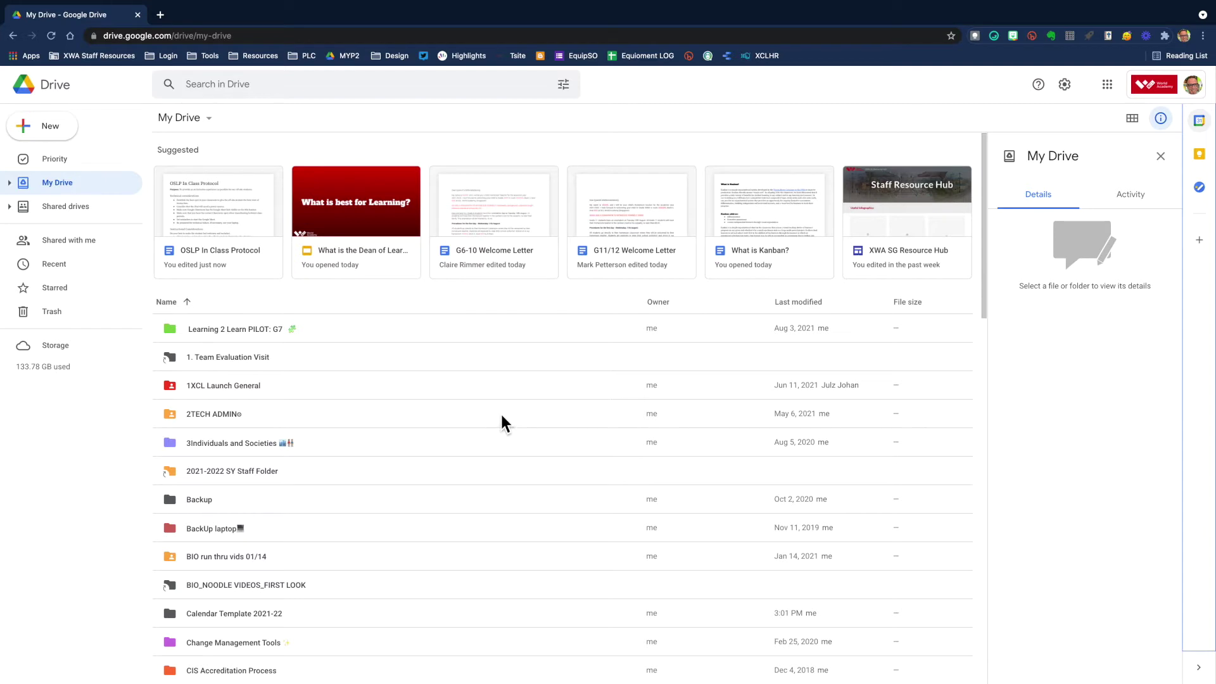
- Scroll My Drive and open the 2021-2022 SY Staff Folder
scroll(501, 418, down, 2)
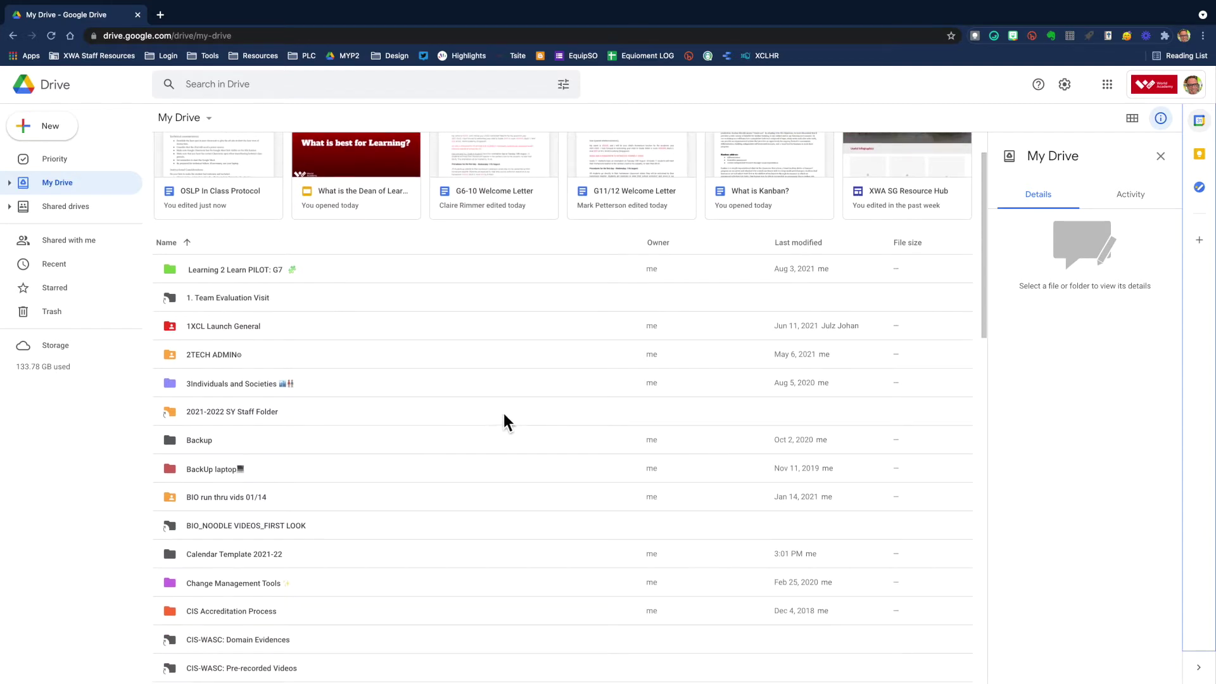
double_click(215, 409)
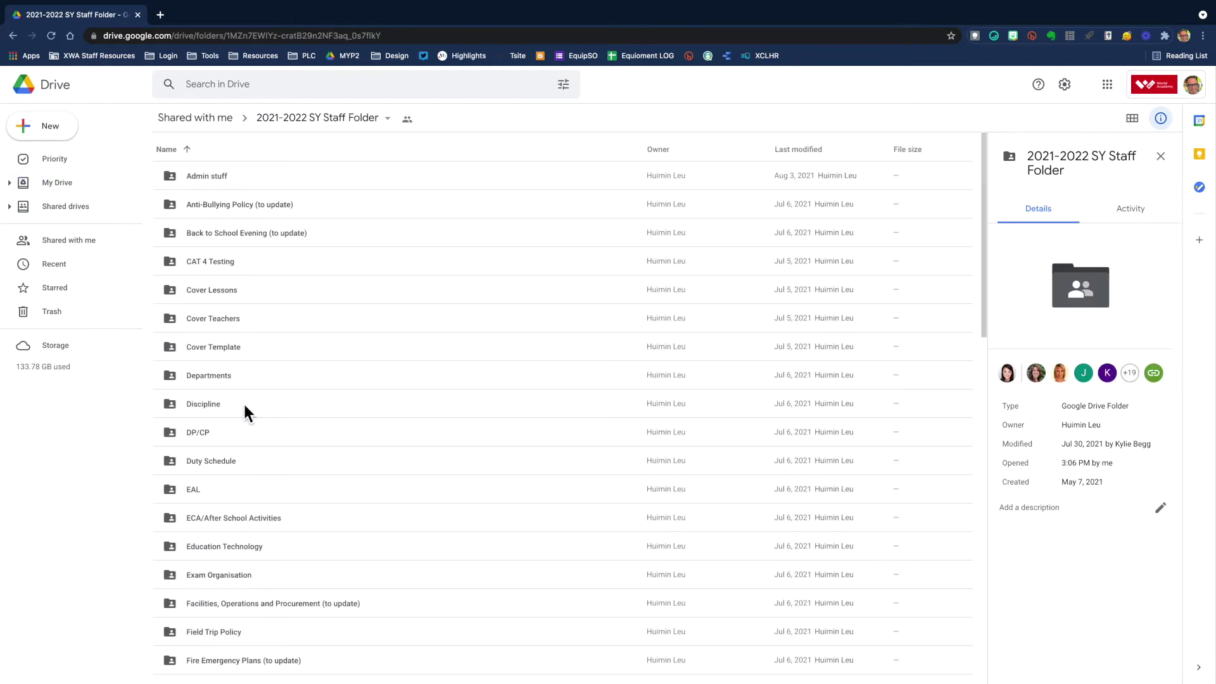
- Open Seven Day Calendar Template, then the 7-Day Cycle Calendar SY2021-2022 Master Copy shortcut
scroll(244, 409, down, 3)
scroll(243, 401, down, 10)
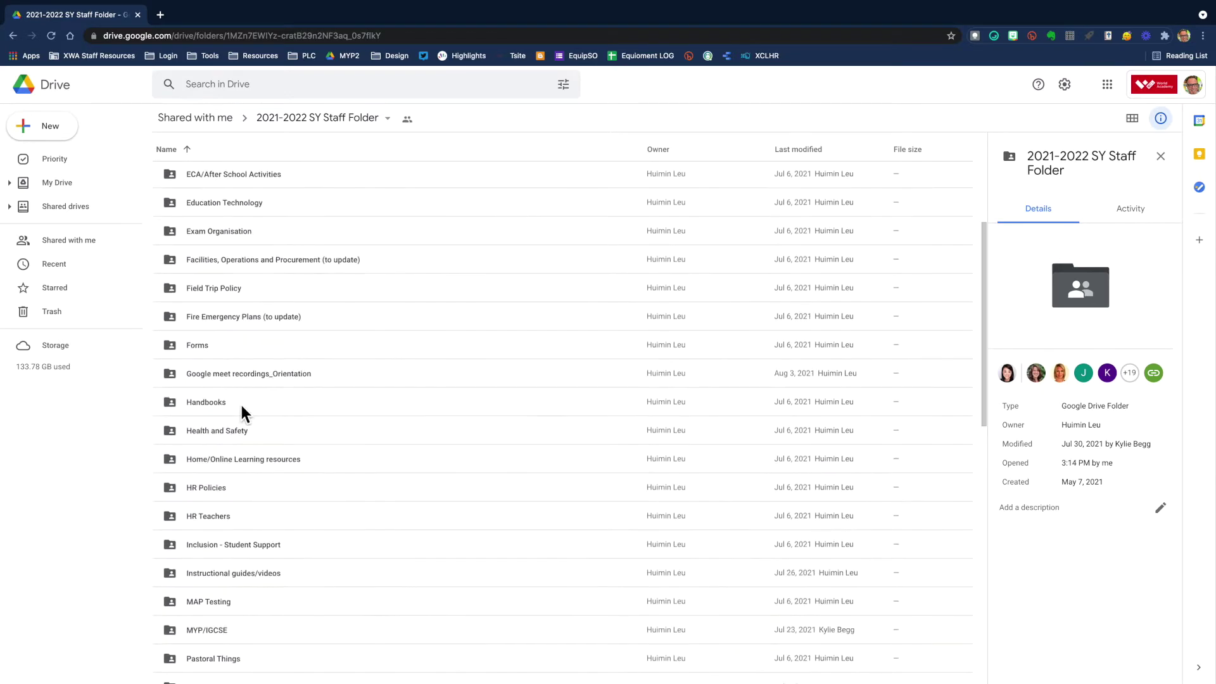
scroll(241, 402, down, 9)
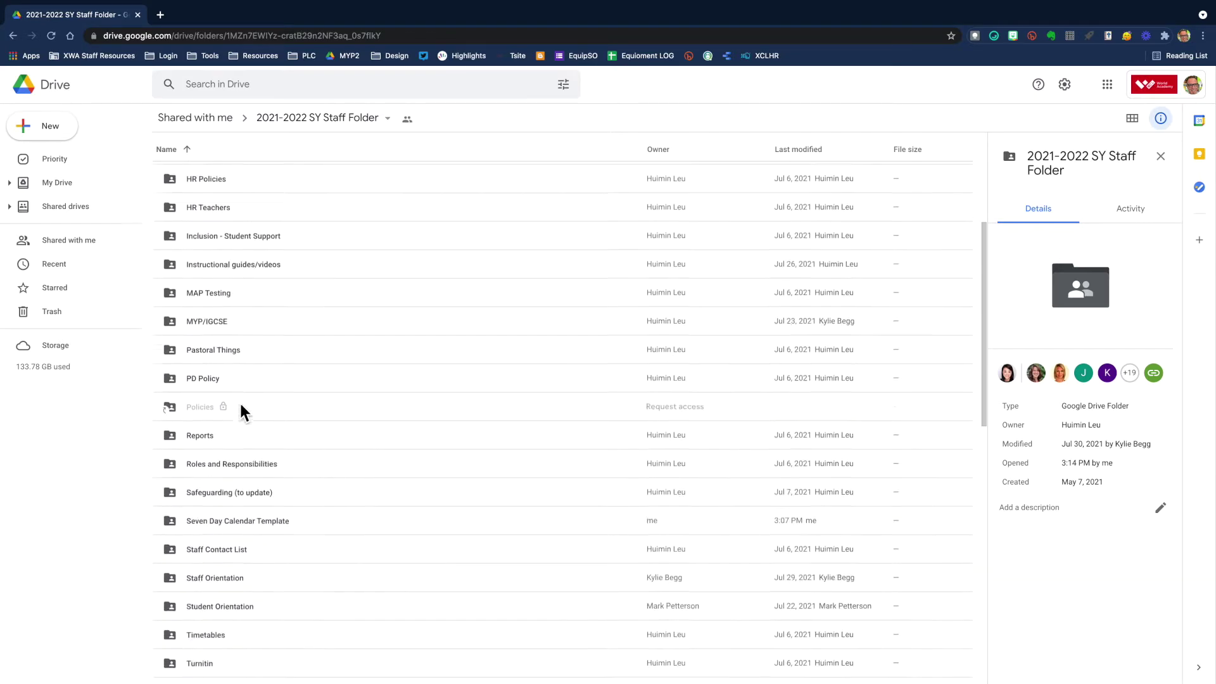
scroll(240, 405, down, 1)
double_click(168, 431)
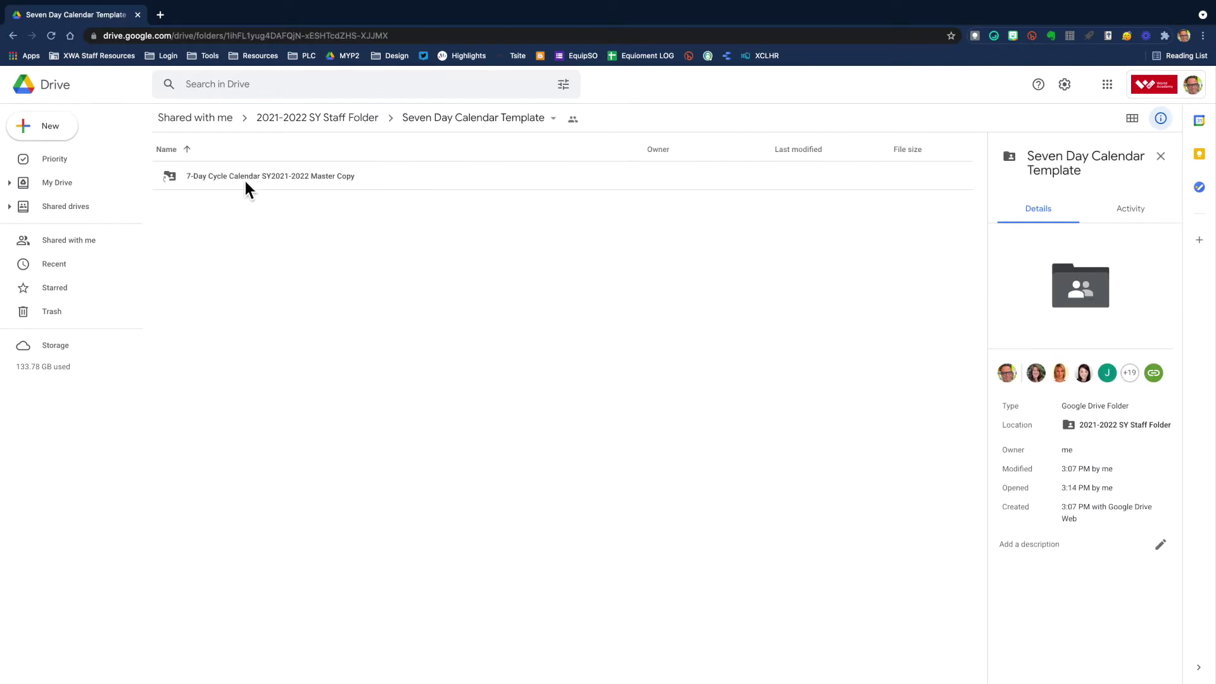
double_click(319, 180)
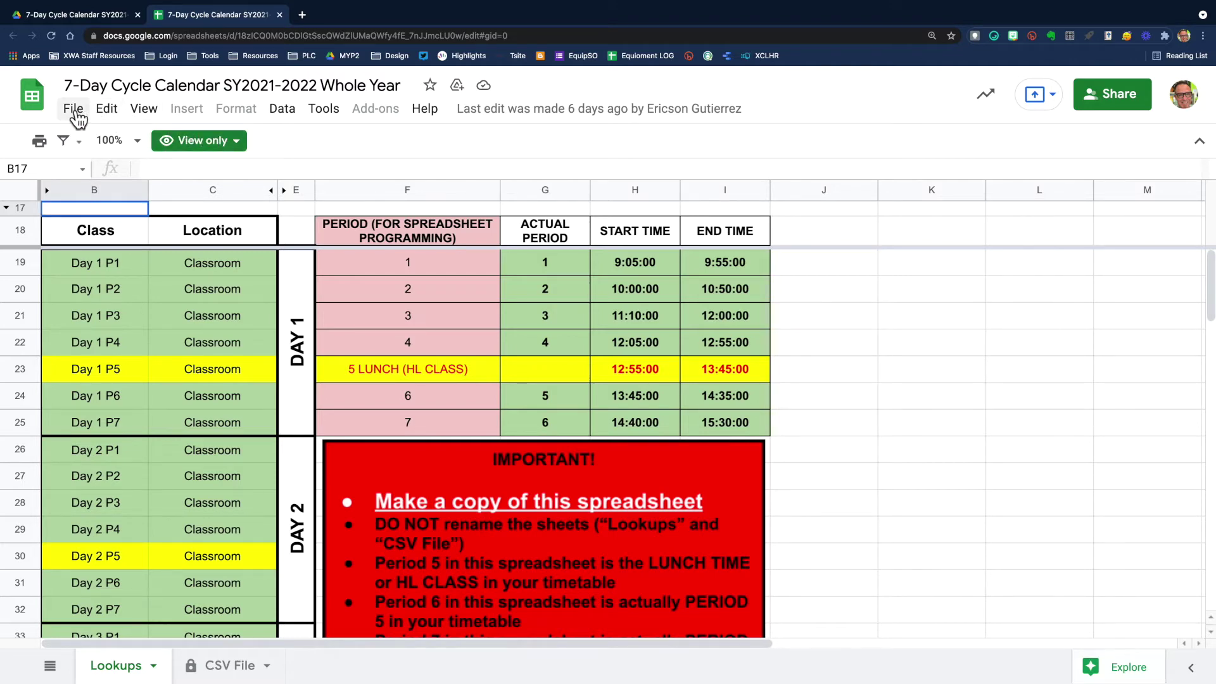
- Start a copy of the spreadsheet with Calendar Template 2021-22 as its destination folder
click(74, 109)
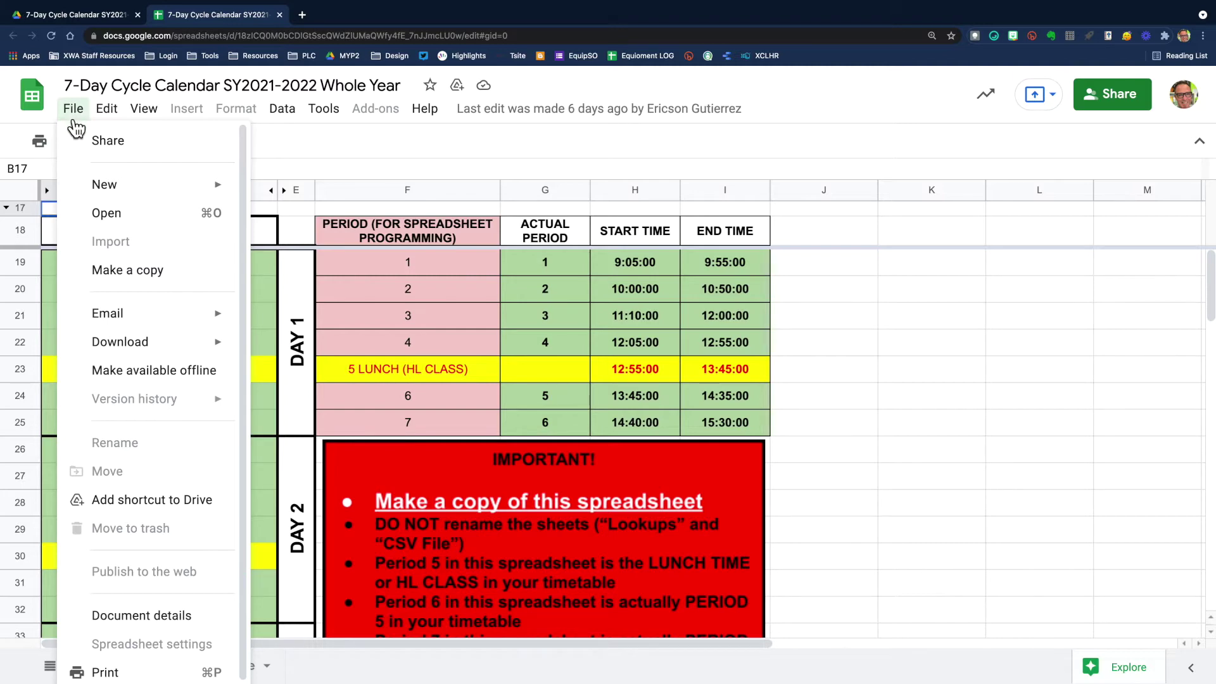
click(147, 272)
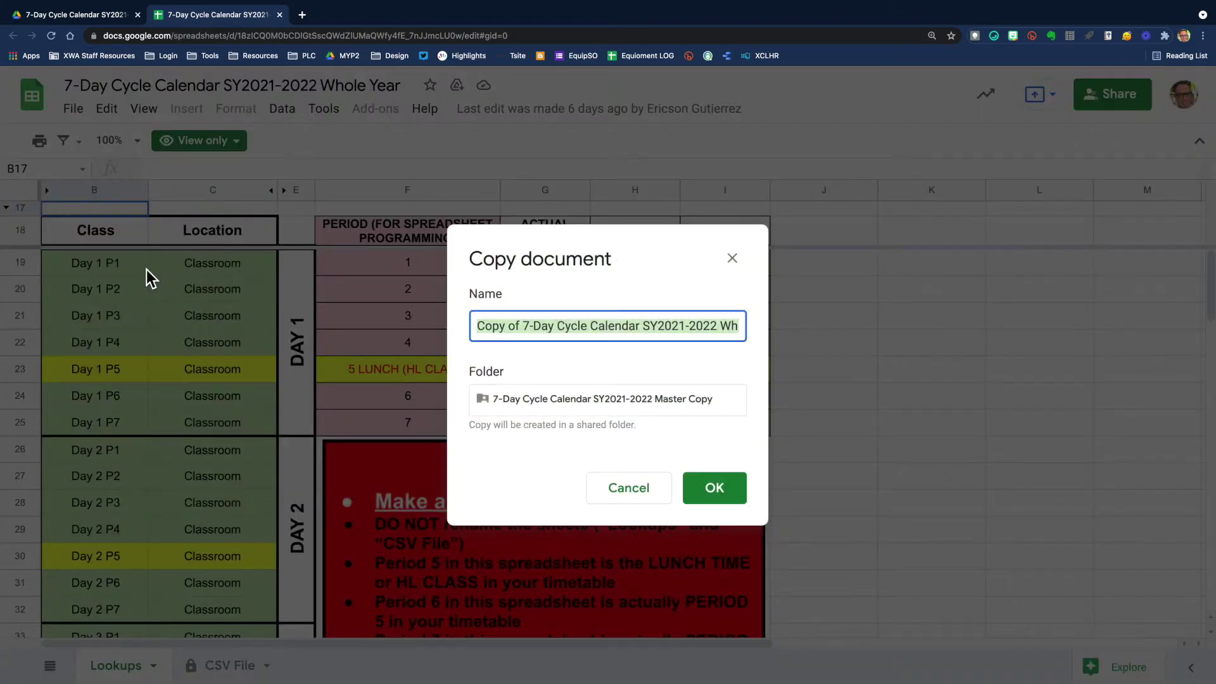
click(584, 405)
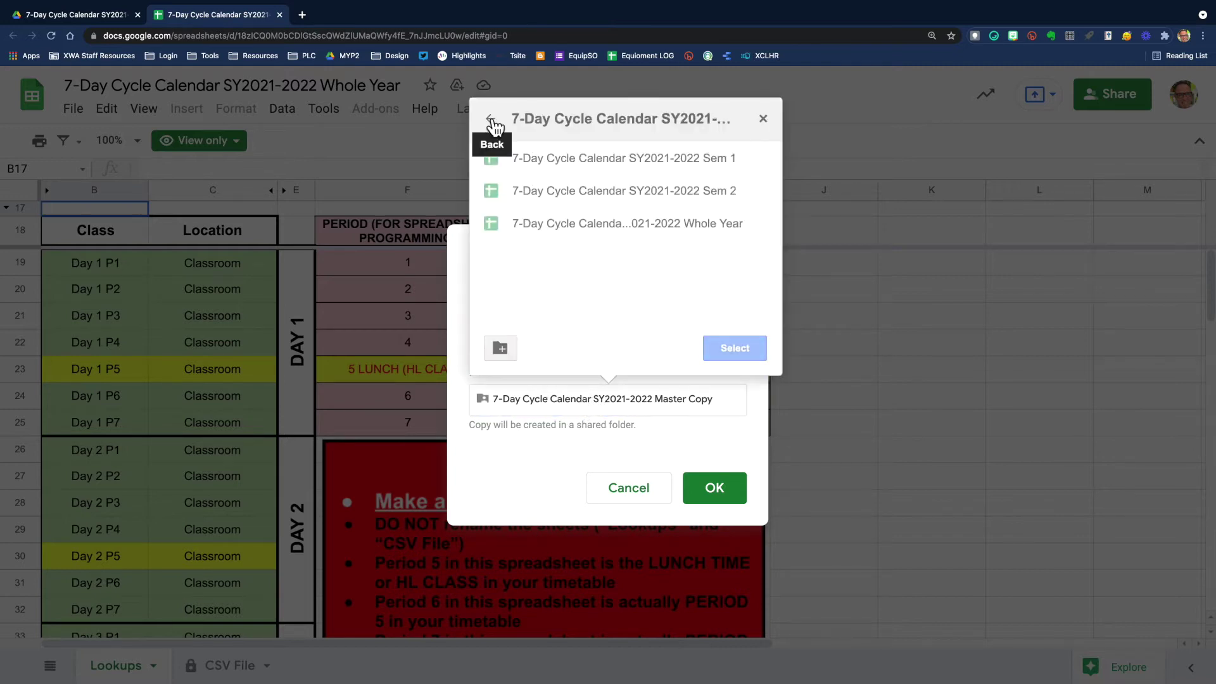
click(493, 122)
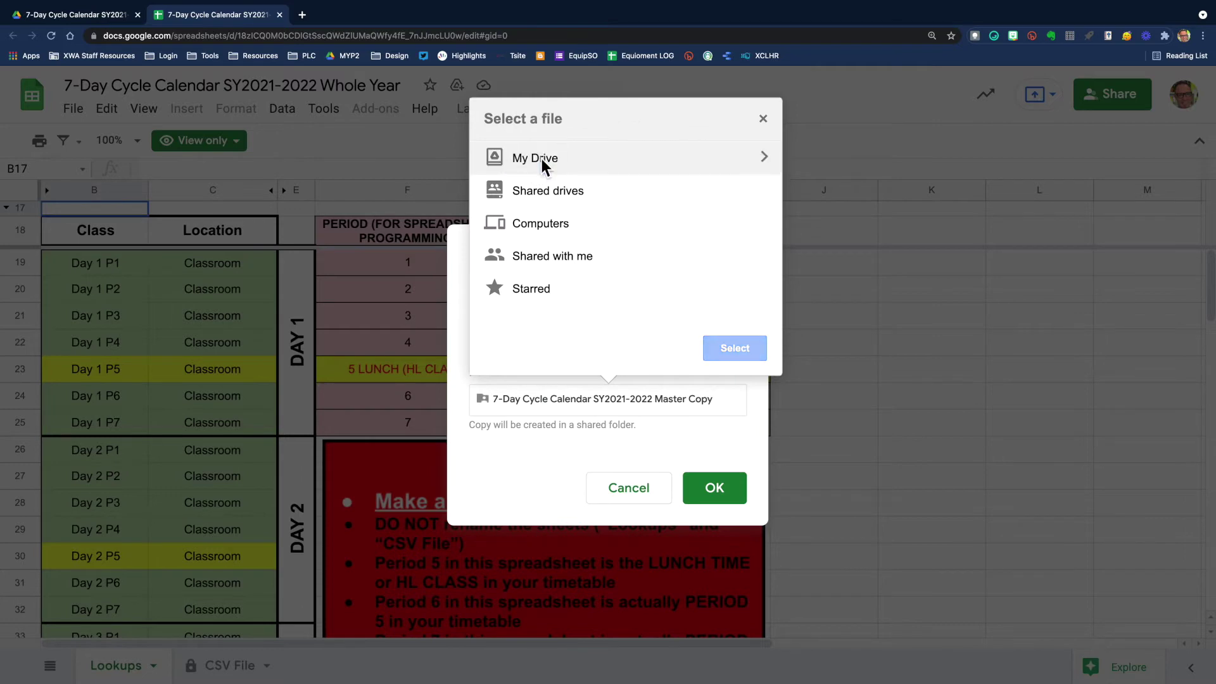
click(765, 160)
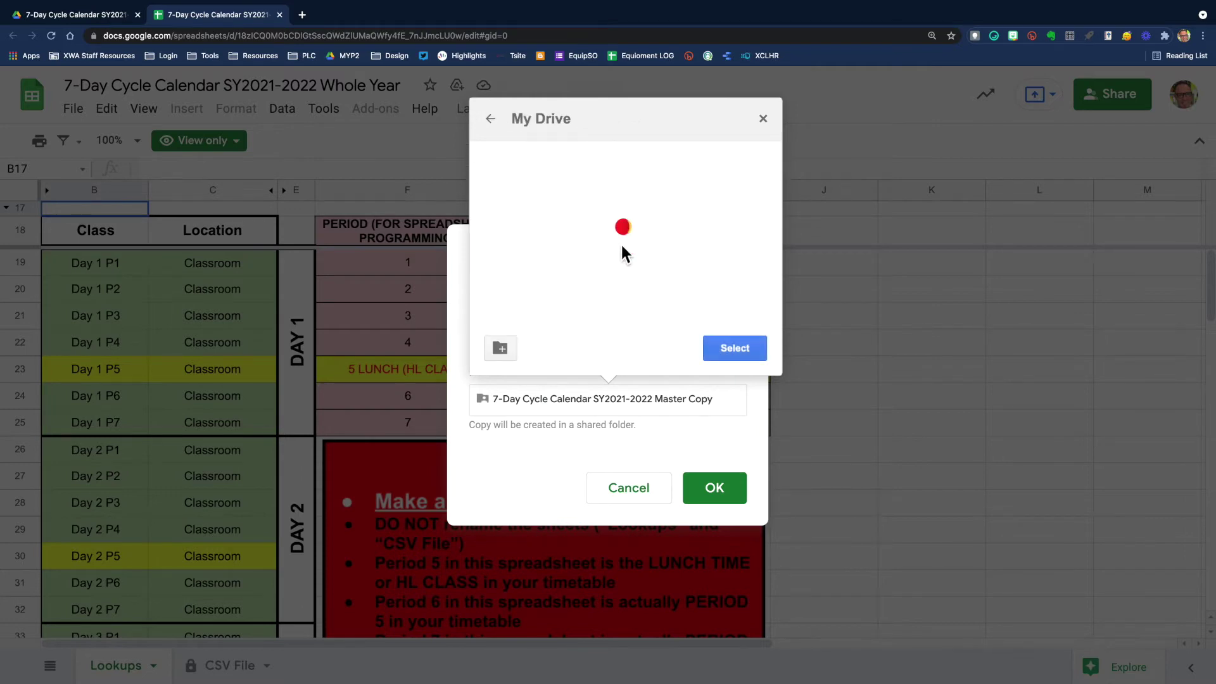
scroll(534, 253, down, 5)
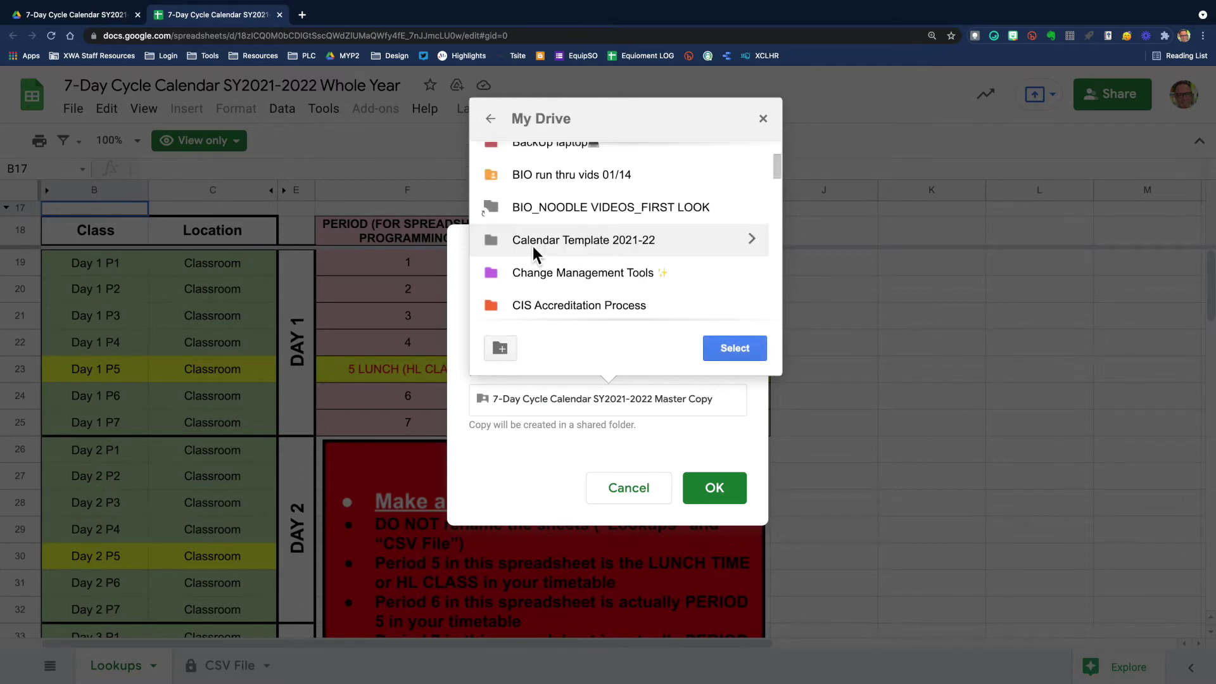
click(534, 241)
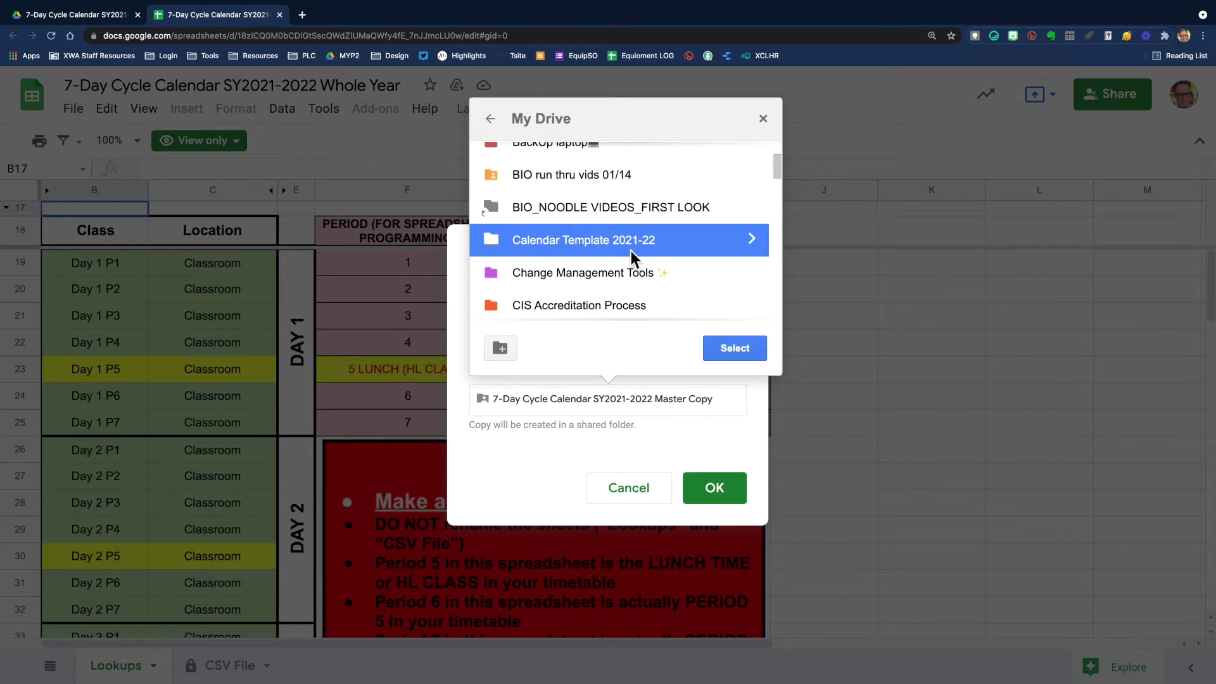
click(740, 354)
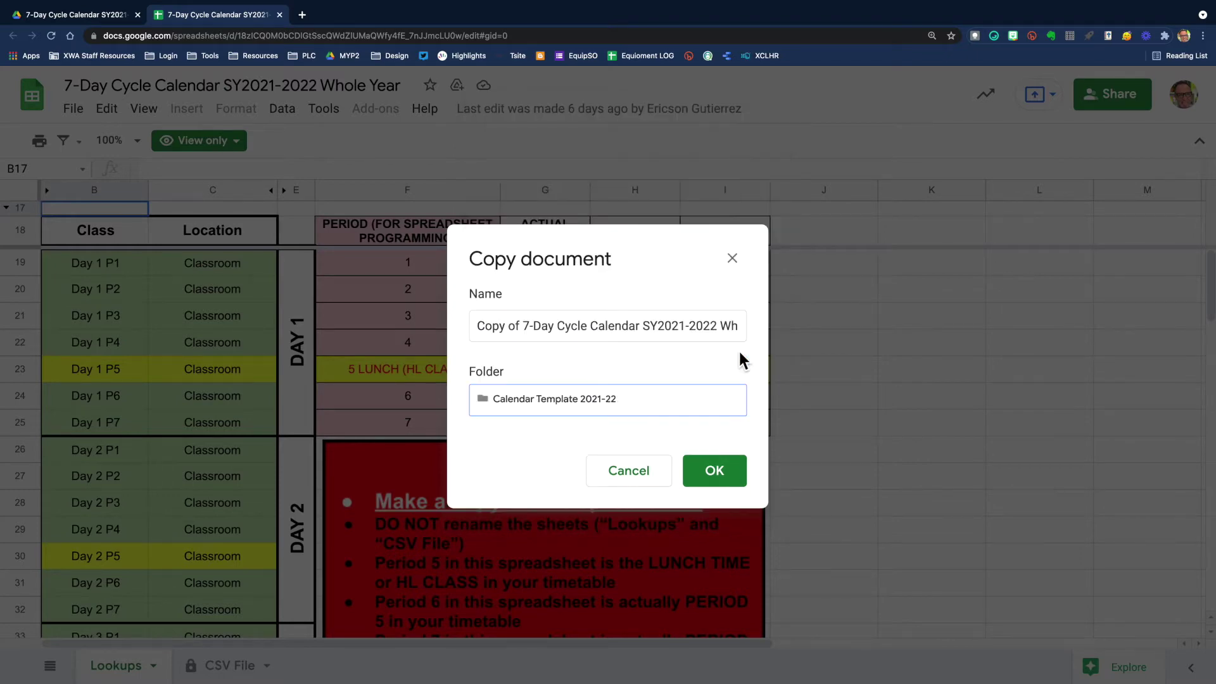
- Replace the 'Copy of' prefix with the teacher's surname and create the copy
drag(523, 326, 472, 335)
text(HOLT)
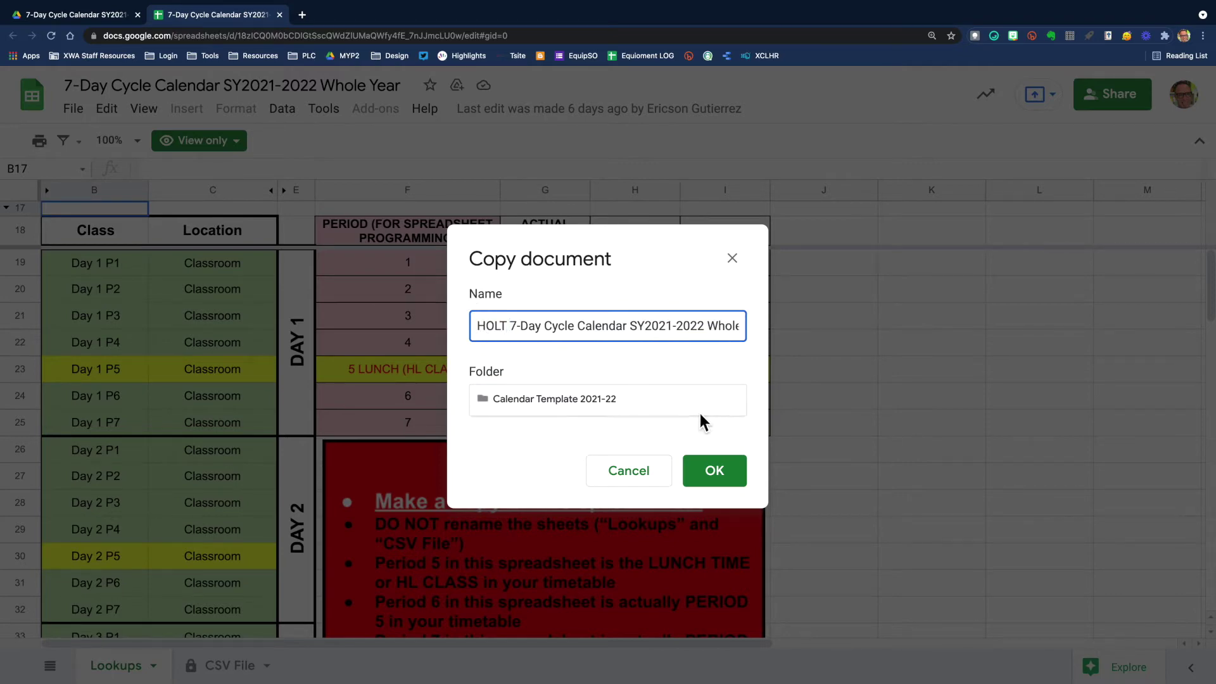
click(725, 477)
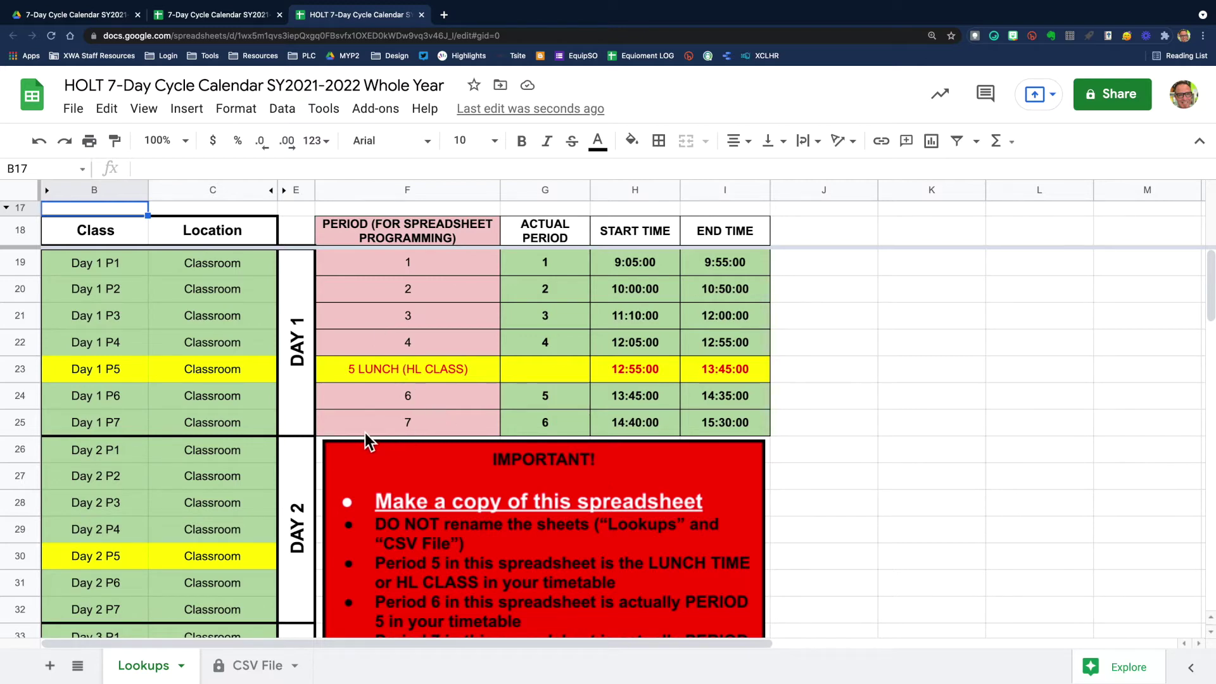
scroll(415, 437, down, 3)
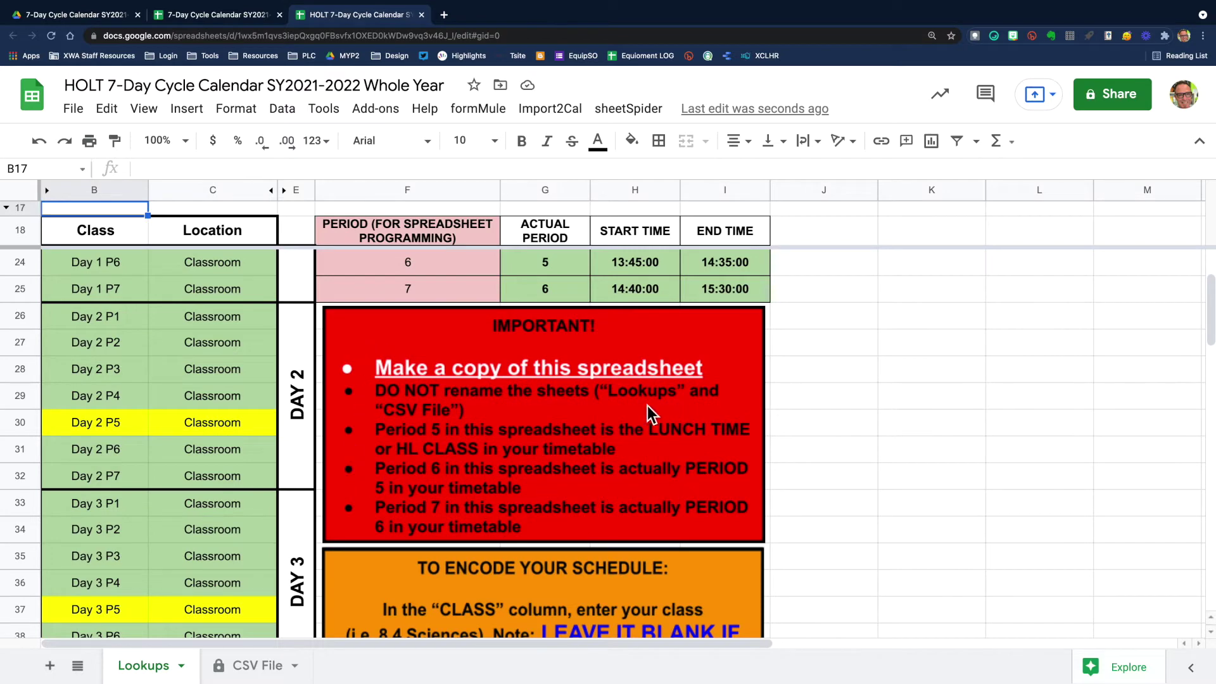
scroll(638, 415, down, 4)
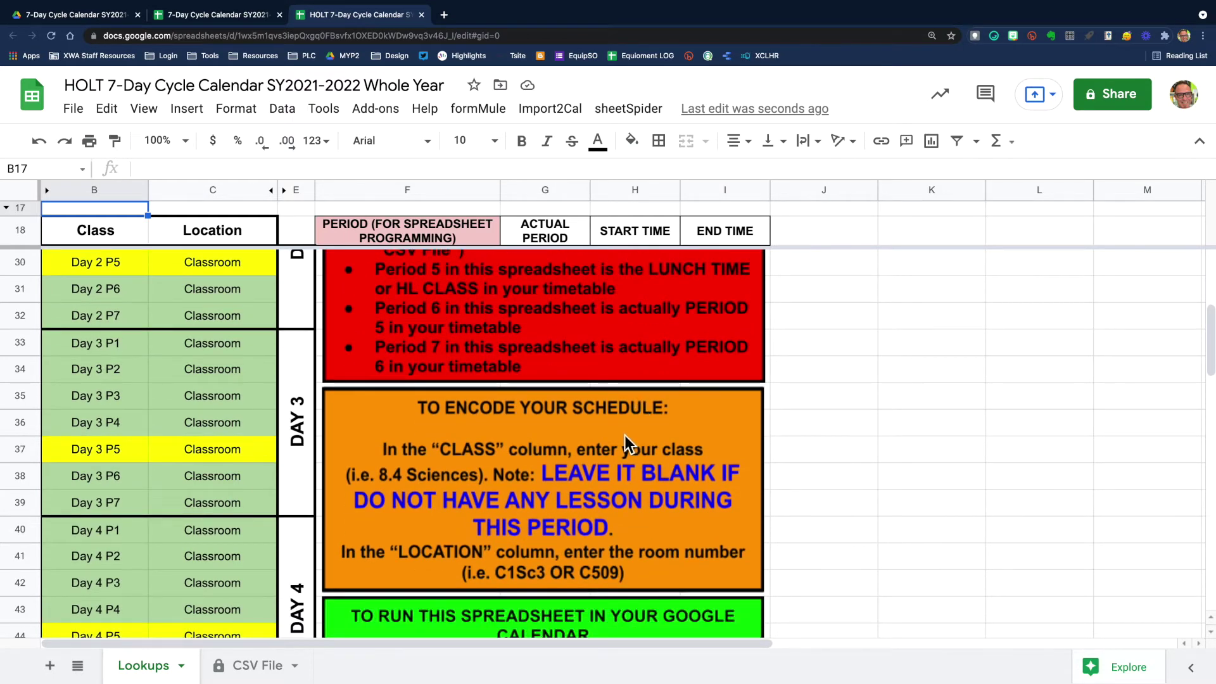
scroll(624, 443, down, 4)
scroll(621, 442, down, 3)
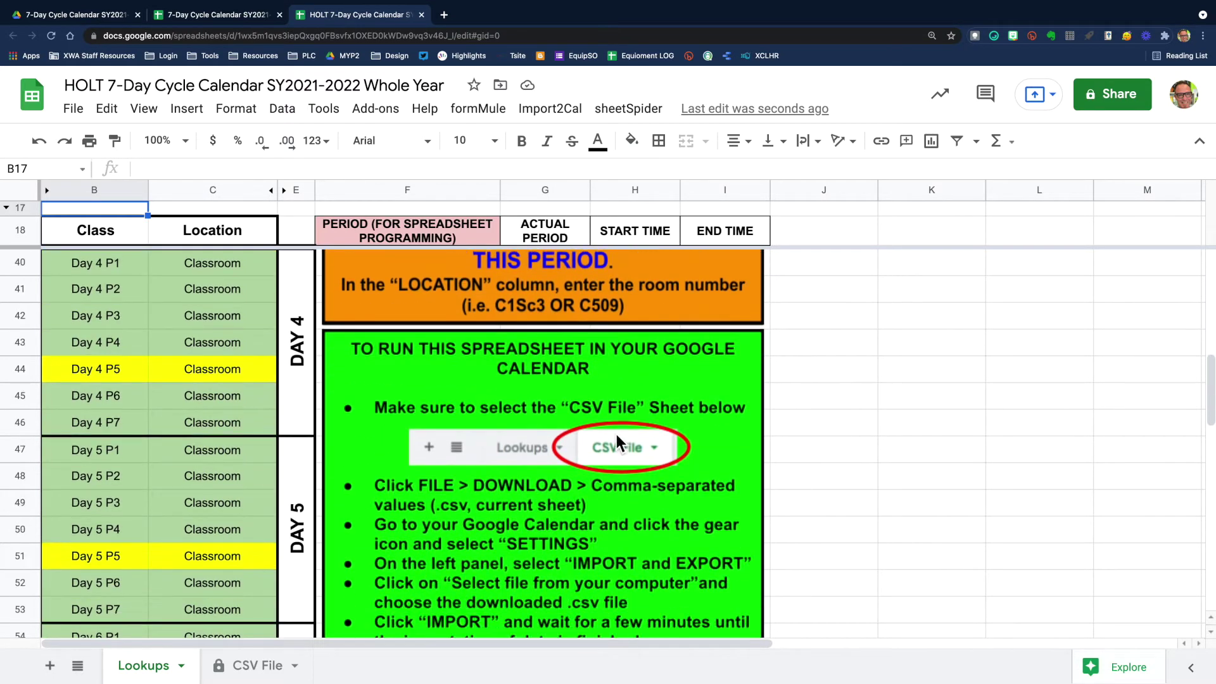
scroll(619, 439, up, 10)
scroll(619, 437, up, 3)
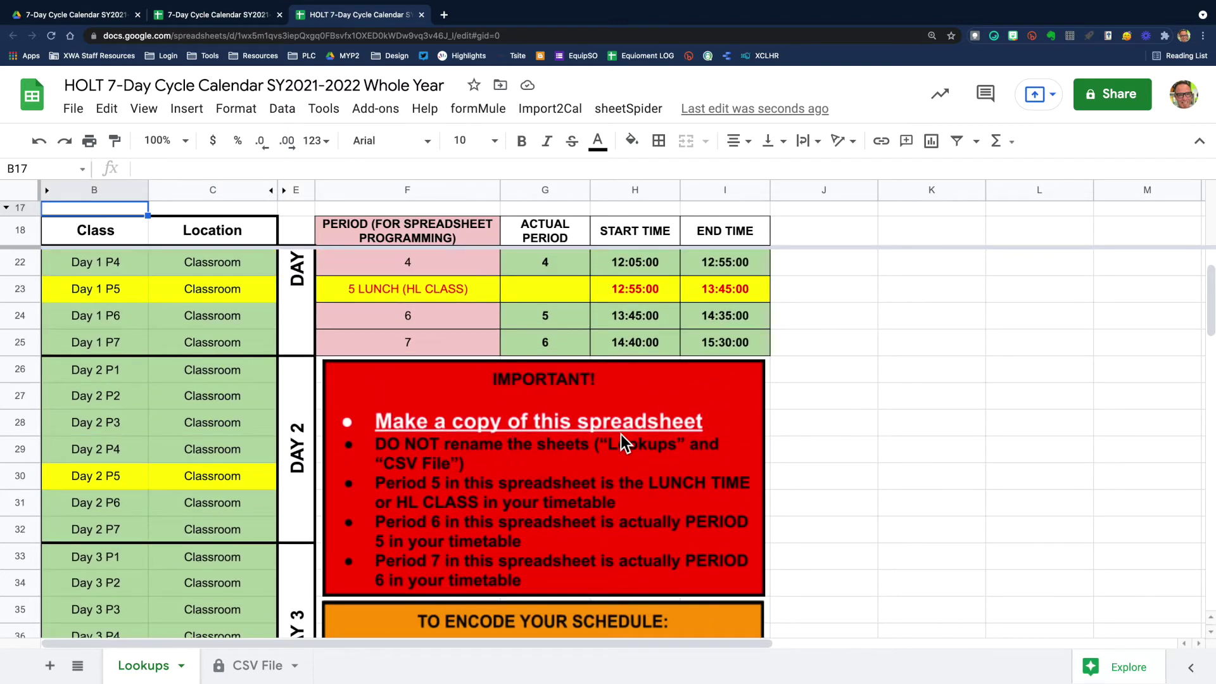
scroll(452, 443, down, 1)
scroll(540, 451, down, 1)
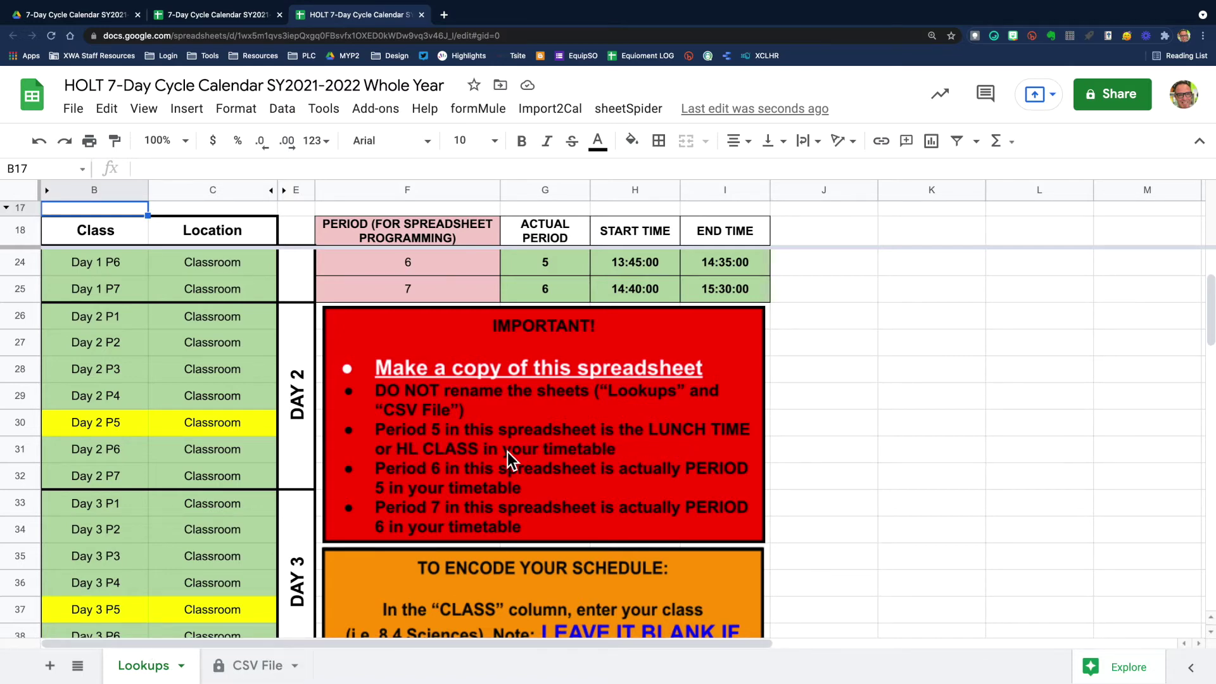
scroll(594, 464, up, 3)
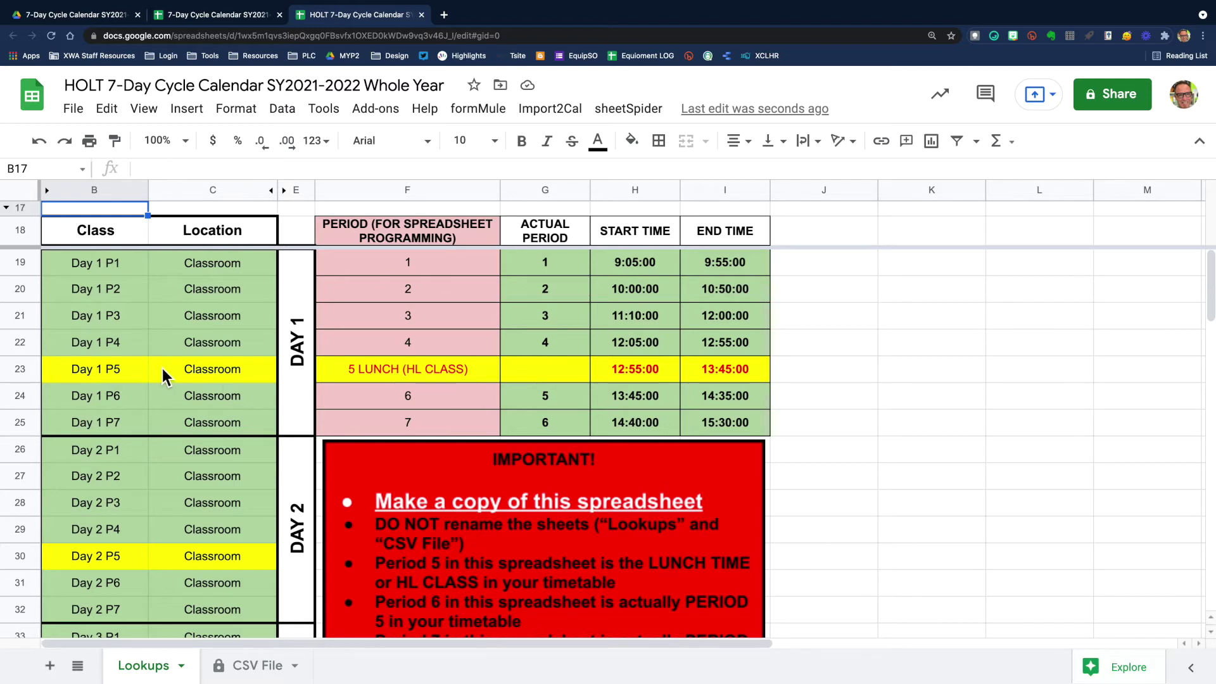
scroll(155, 374, down, 5)
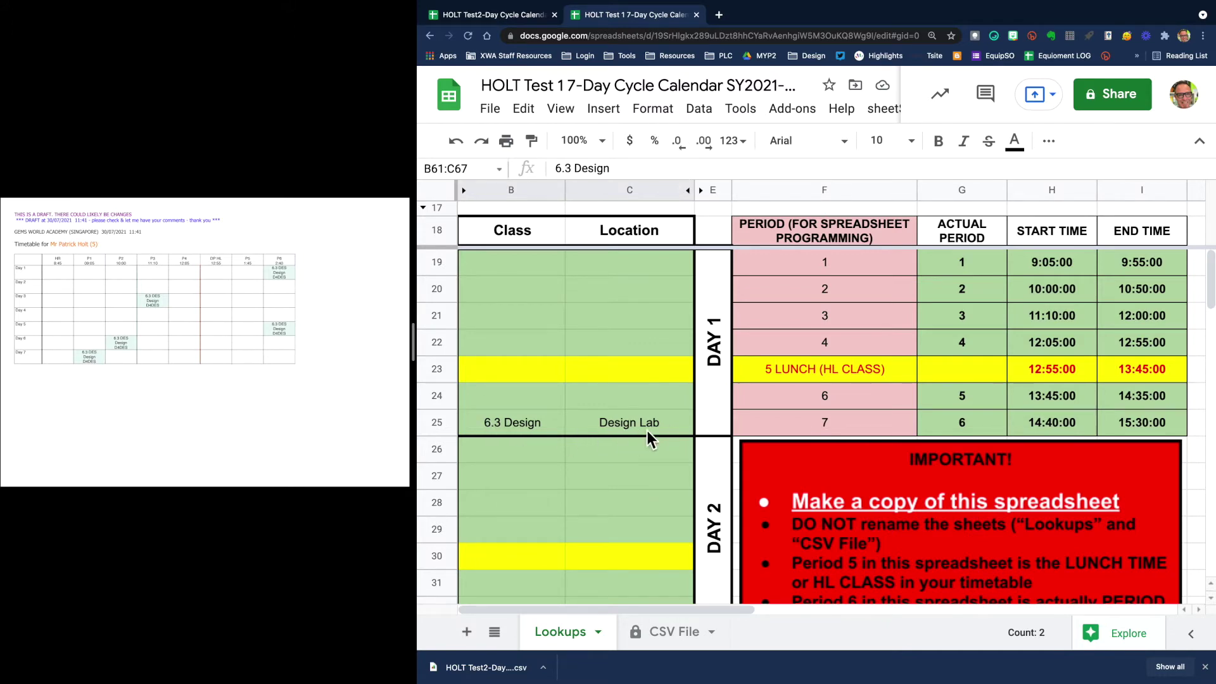
scroll(636, 437, down, 10)
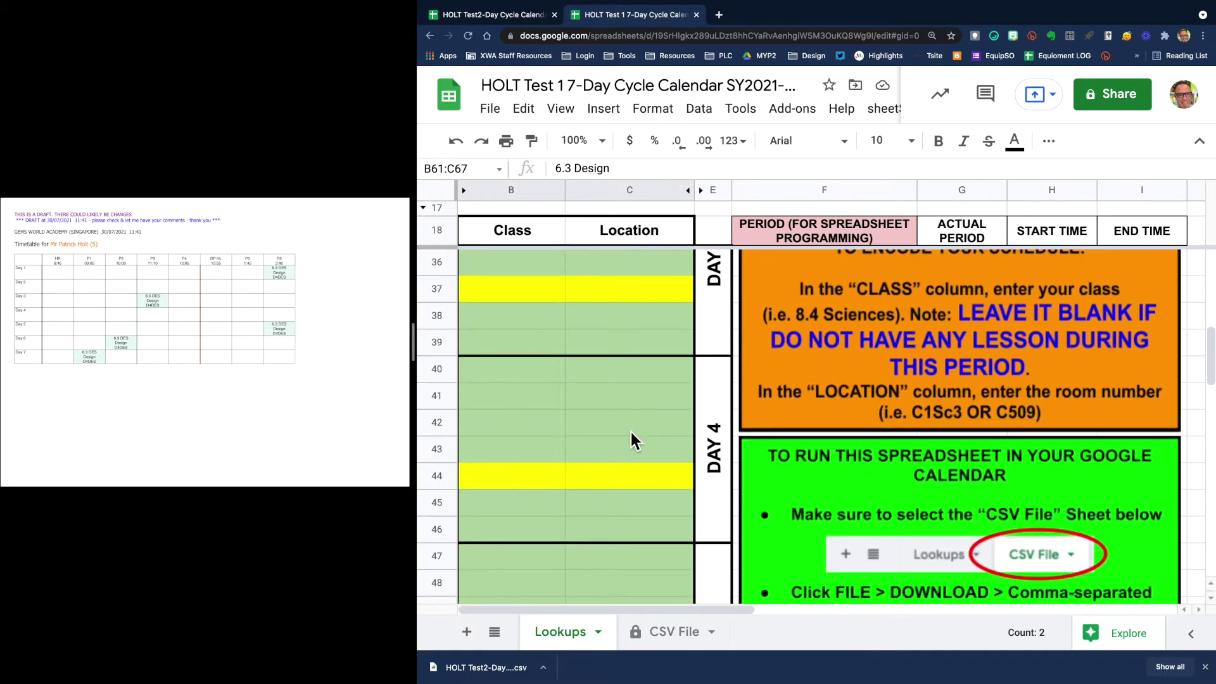
scroll(631, 439, down, 2)
scroll(630, 438, up, 12)
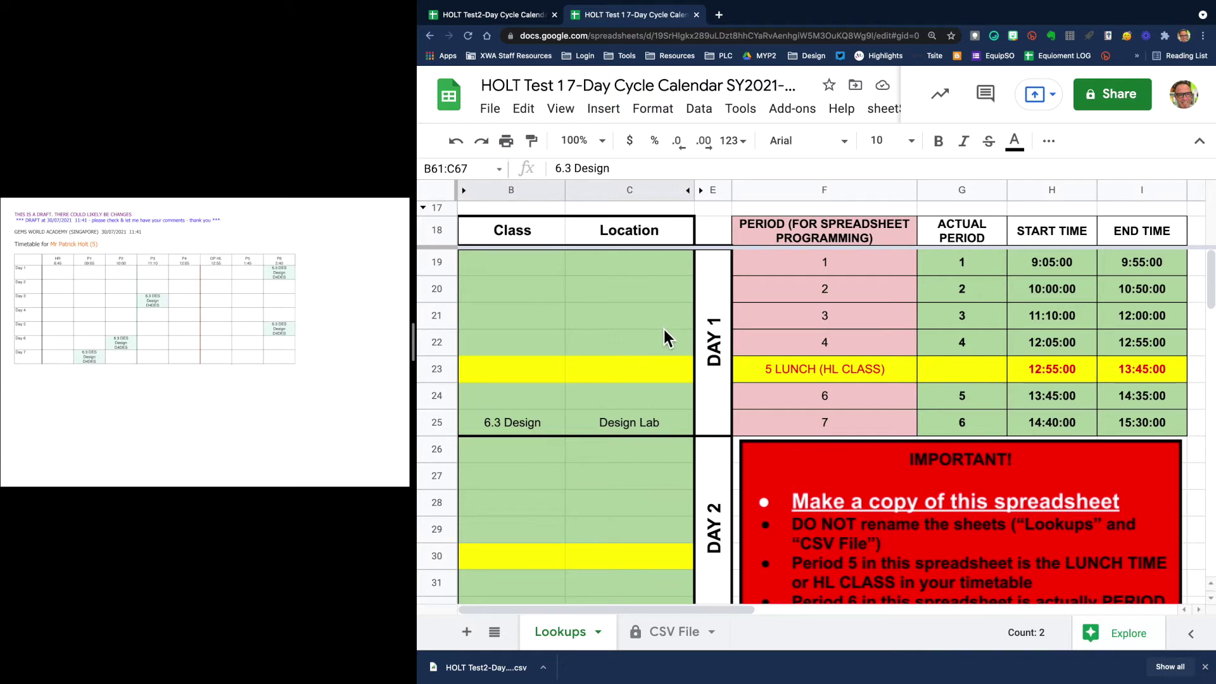
scroll(589, 491, down, 3)
scroll(599, 545, up, 3)
scroll(877, 546, down, 5)
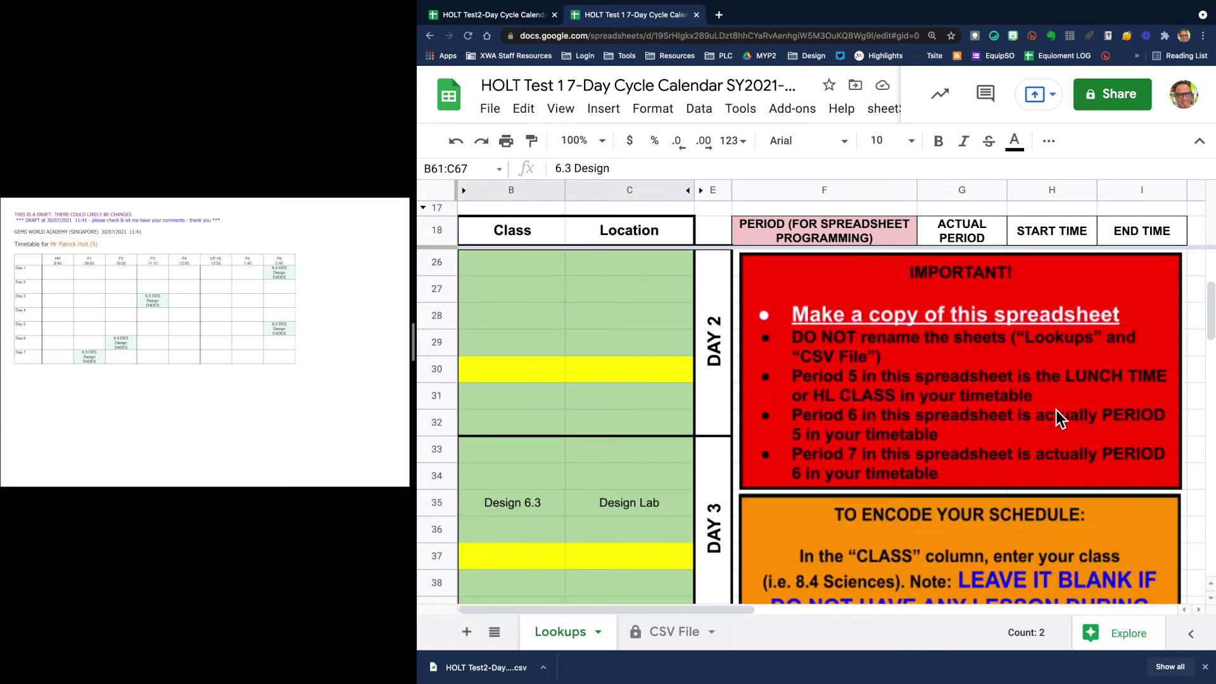
scroll(916, 449, down, 5)
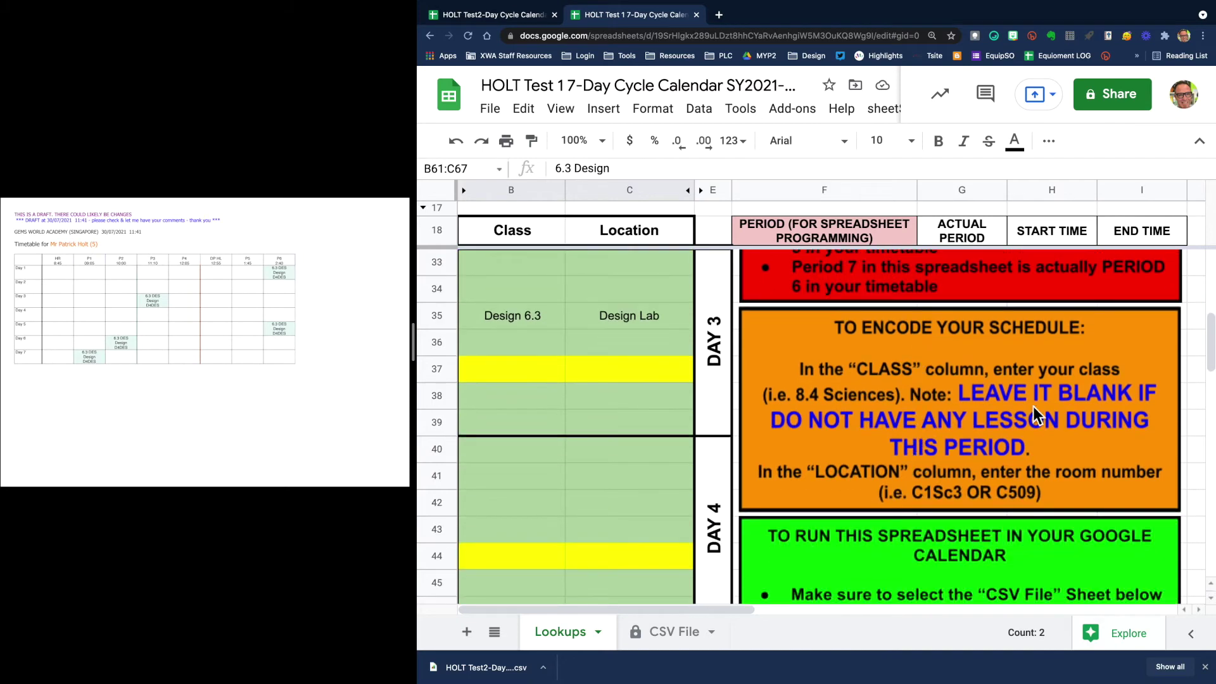
scroll(988, 386, down, 5)
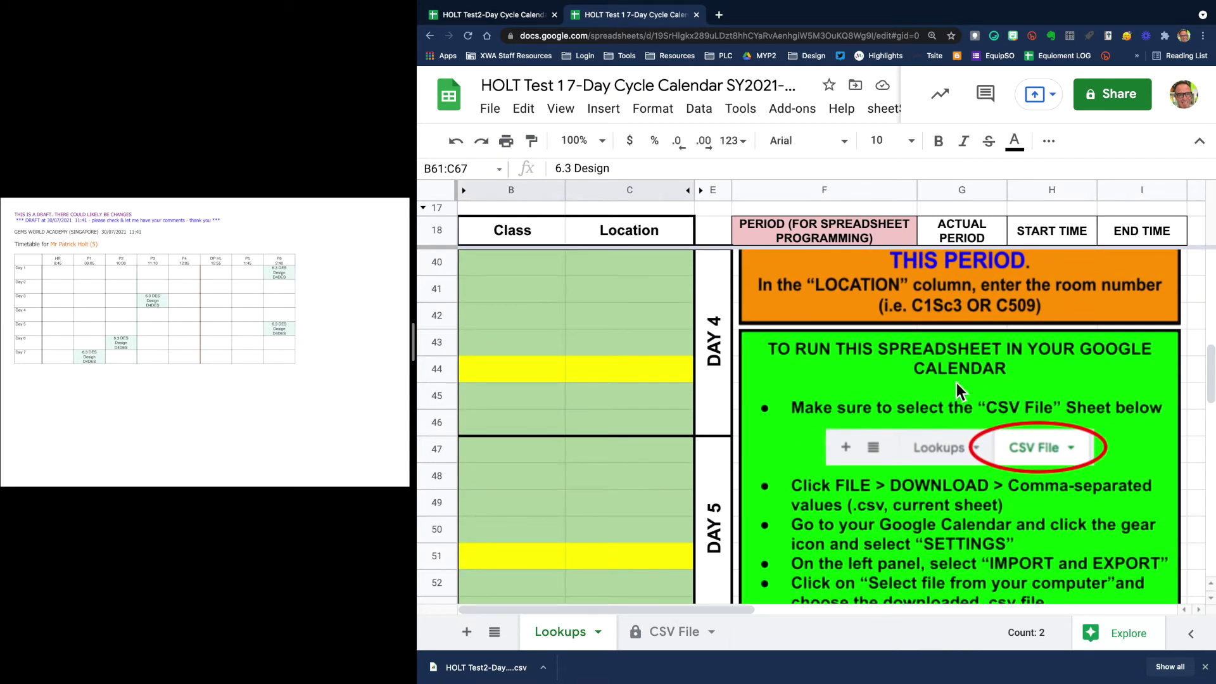
scroll(956, 393, down, 2)
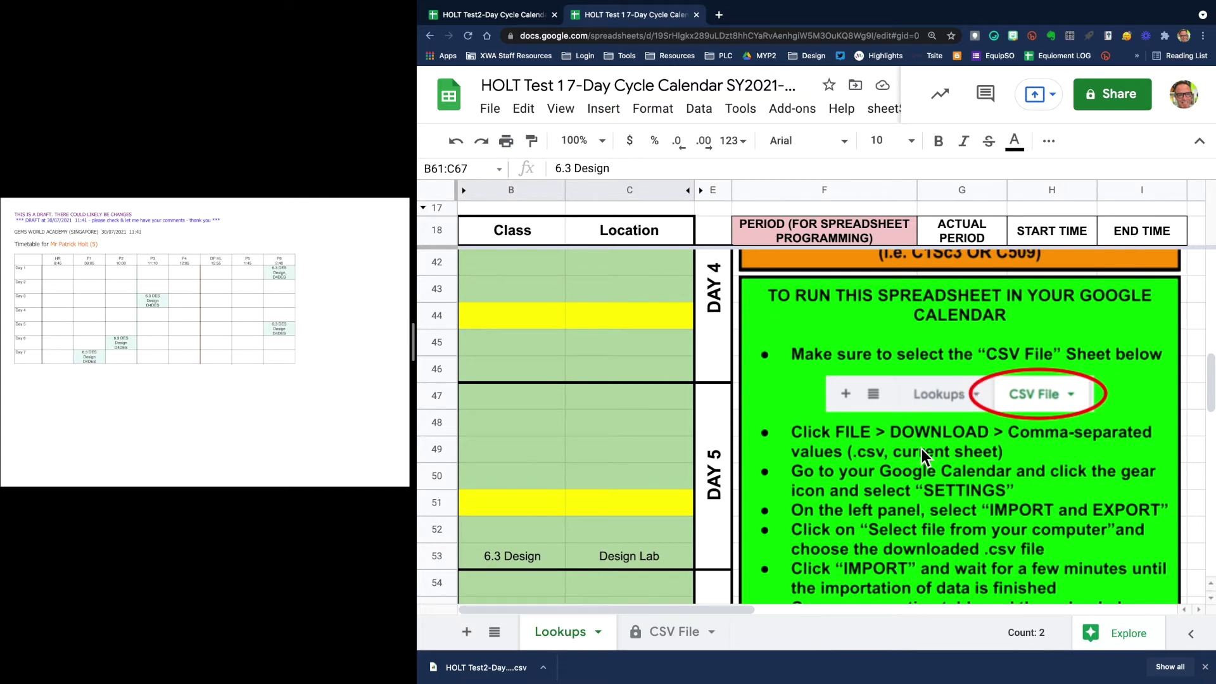
scroll(899, 443, down, 4)
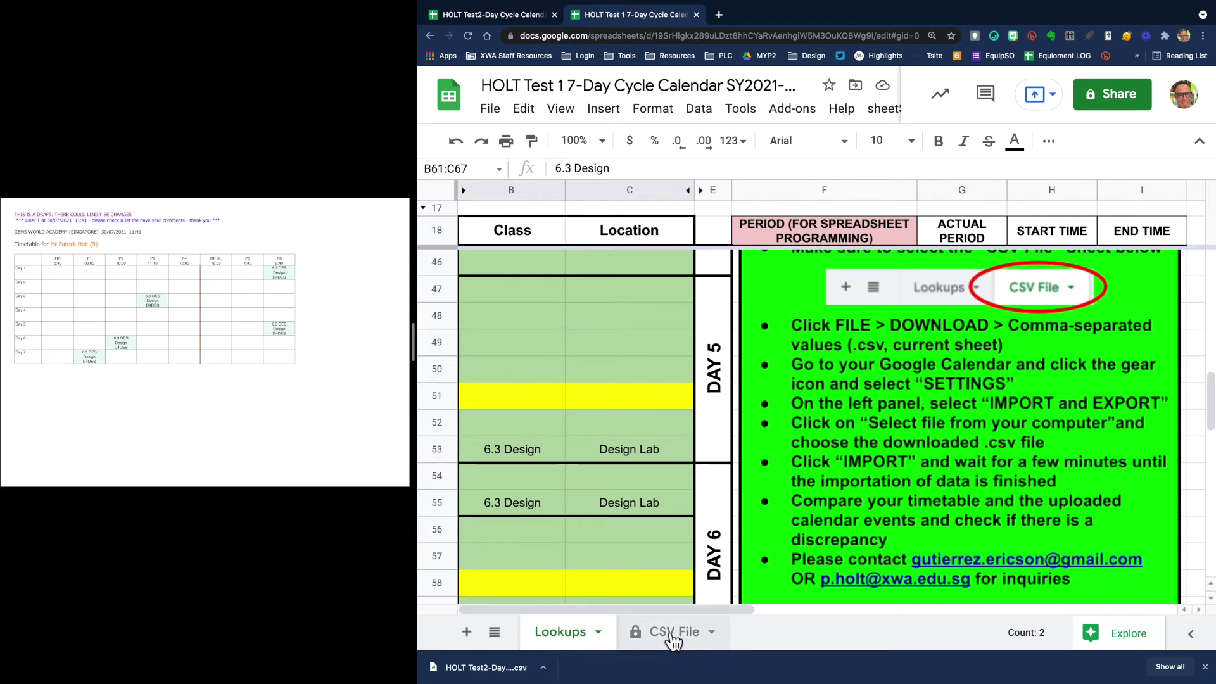
- Download the CSV File sheet as Comma-separated values (.csv, current sheet)
click(672, 633)
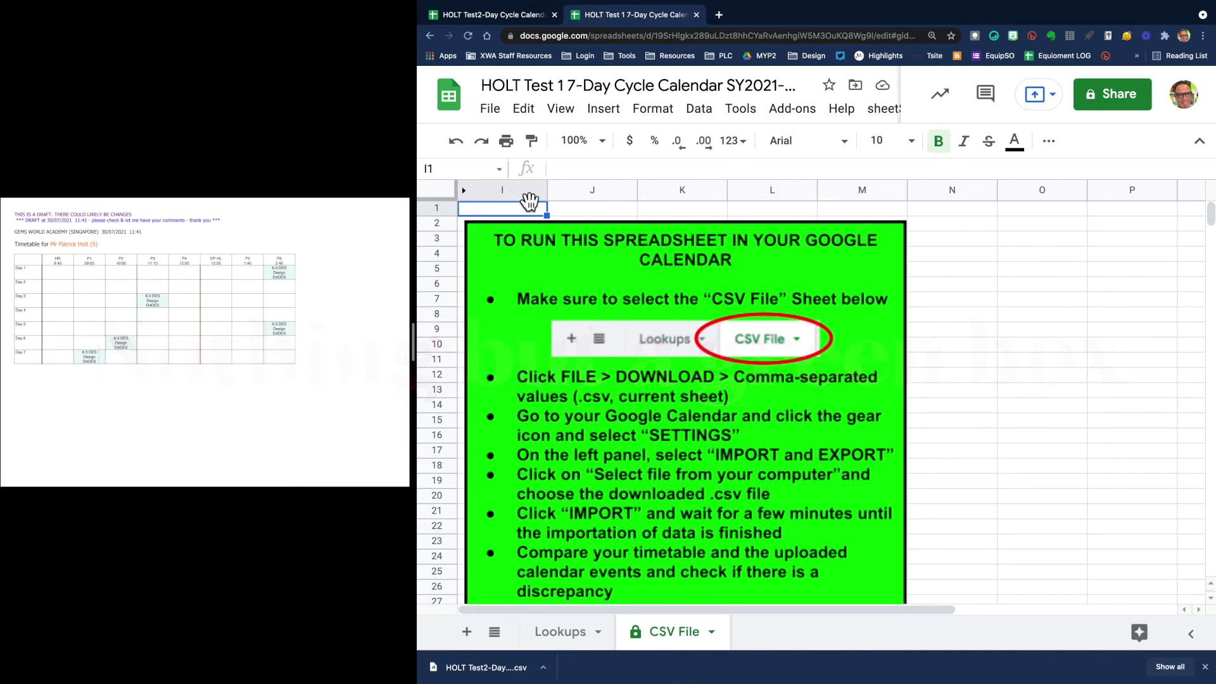
click(491, 109)
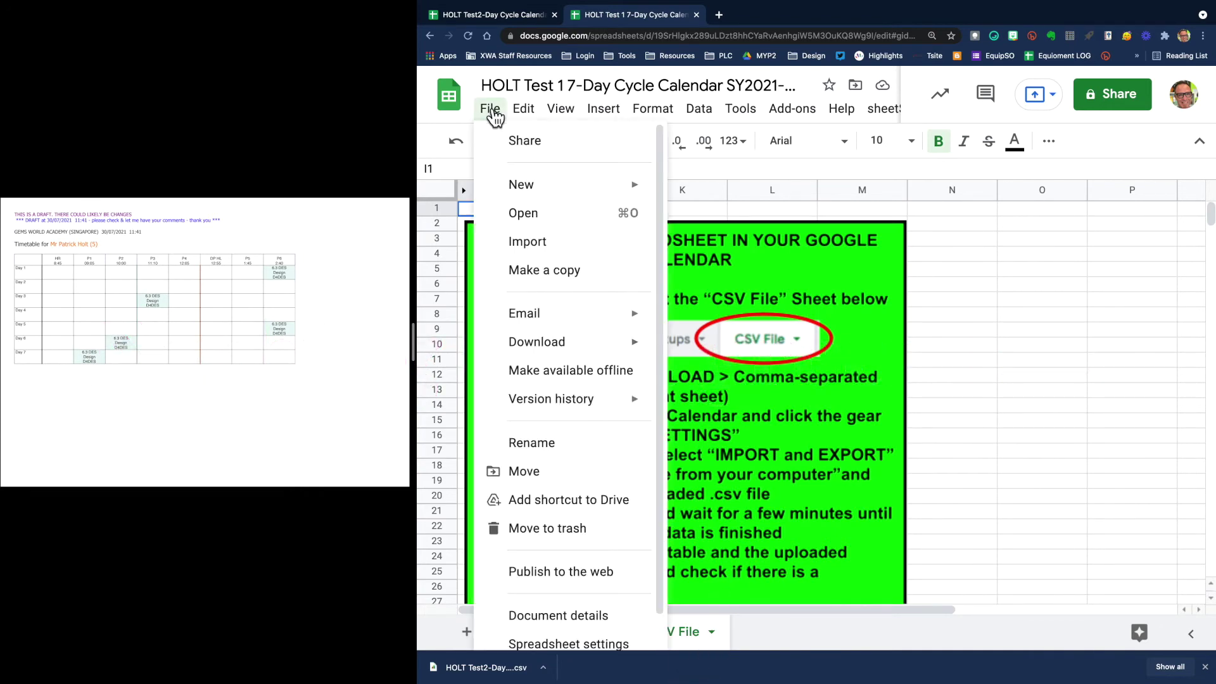
mouse_move(561, 347)
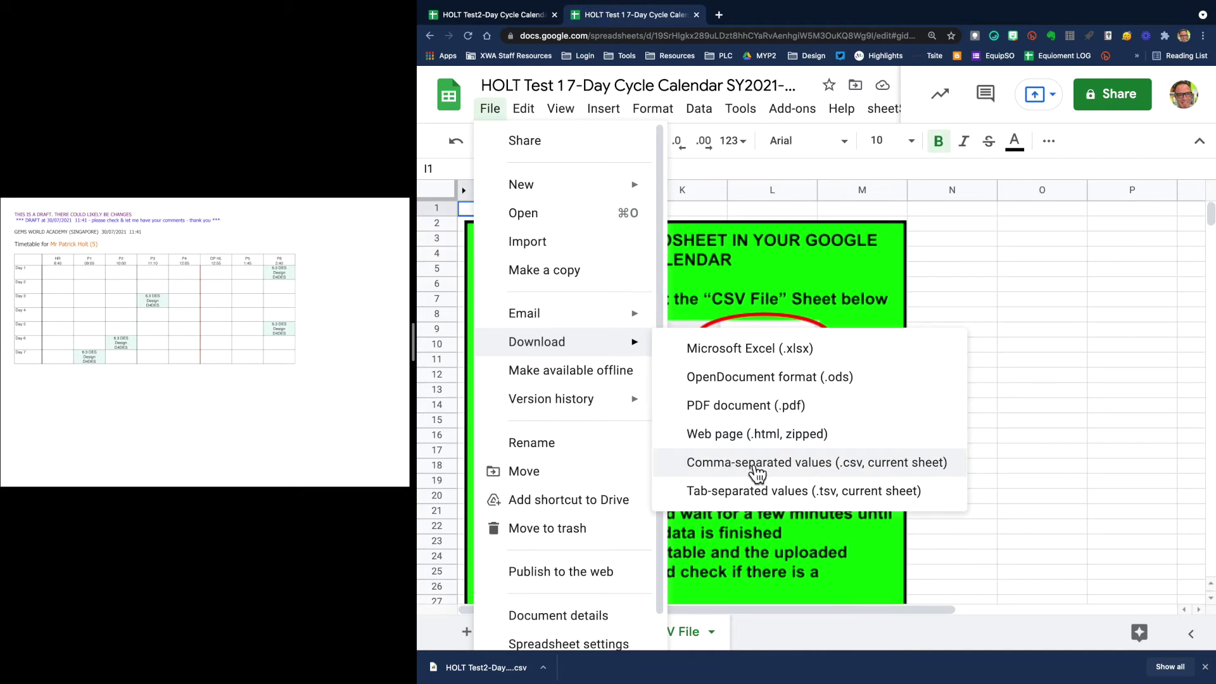
click(875, 469)
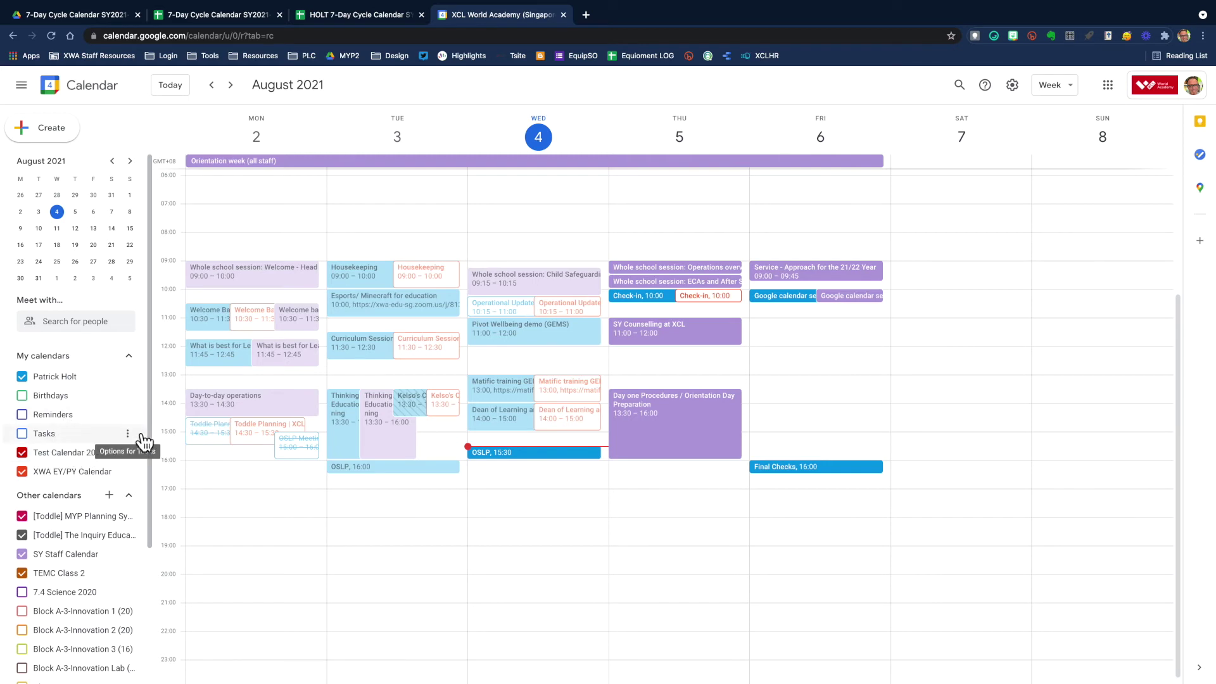
- Open Google Calendar's Settings from the gear menu
click(1012, 87)
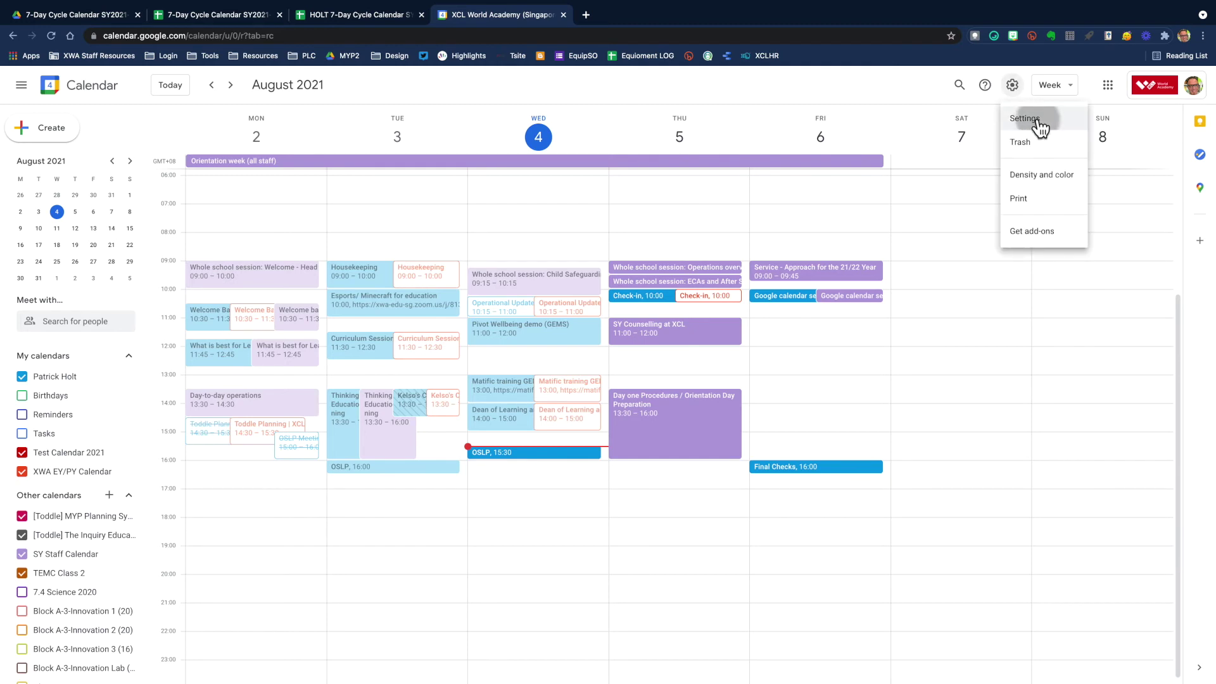
click(1039, 122)
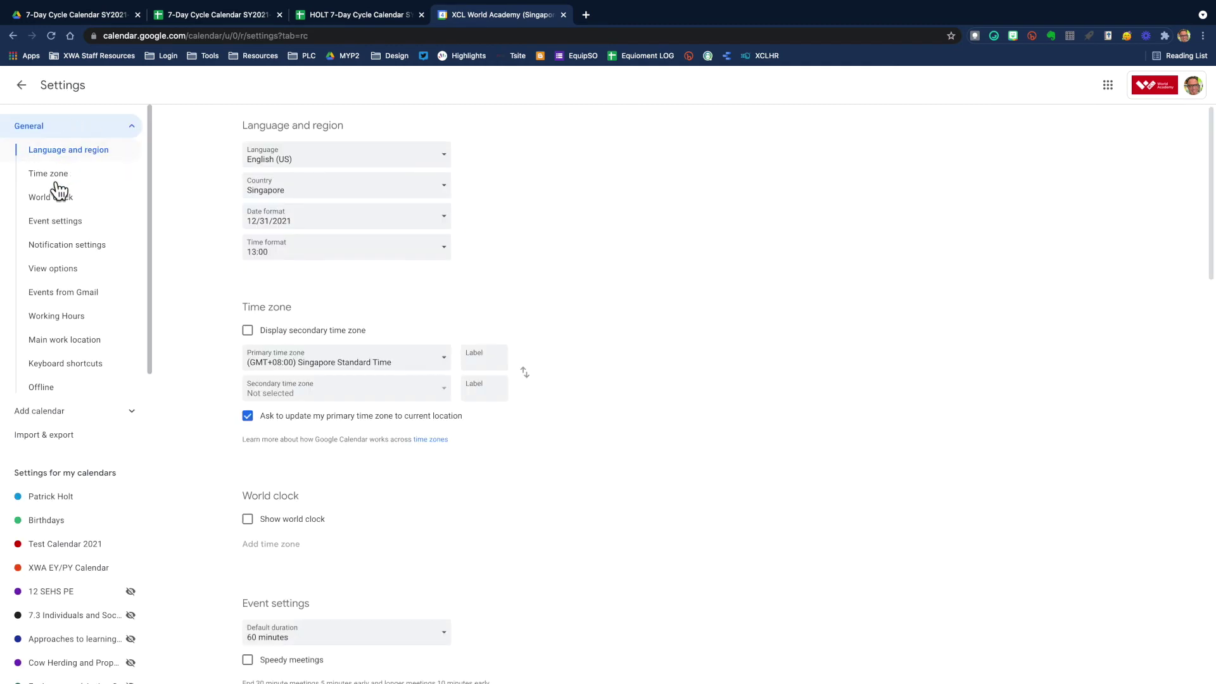
- Under Import & export, set Test Calendar 2021 as the calendar to import into
click(57, 436)
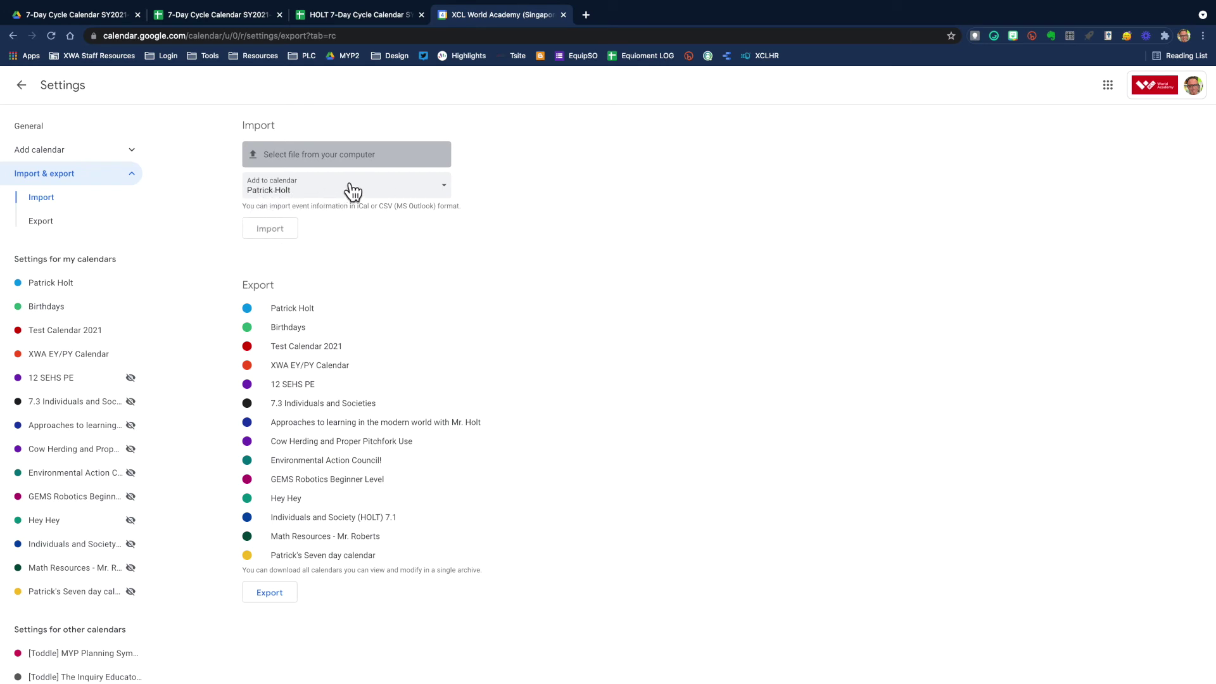
click(386, 190)
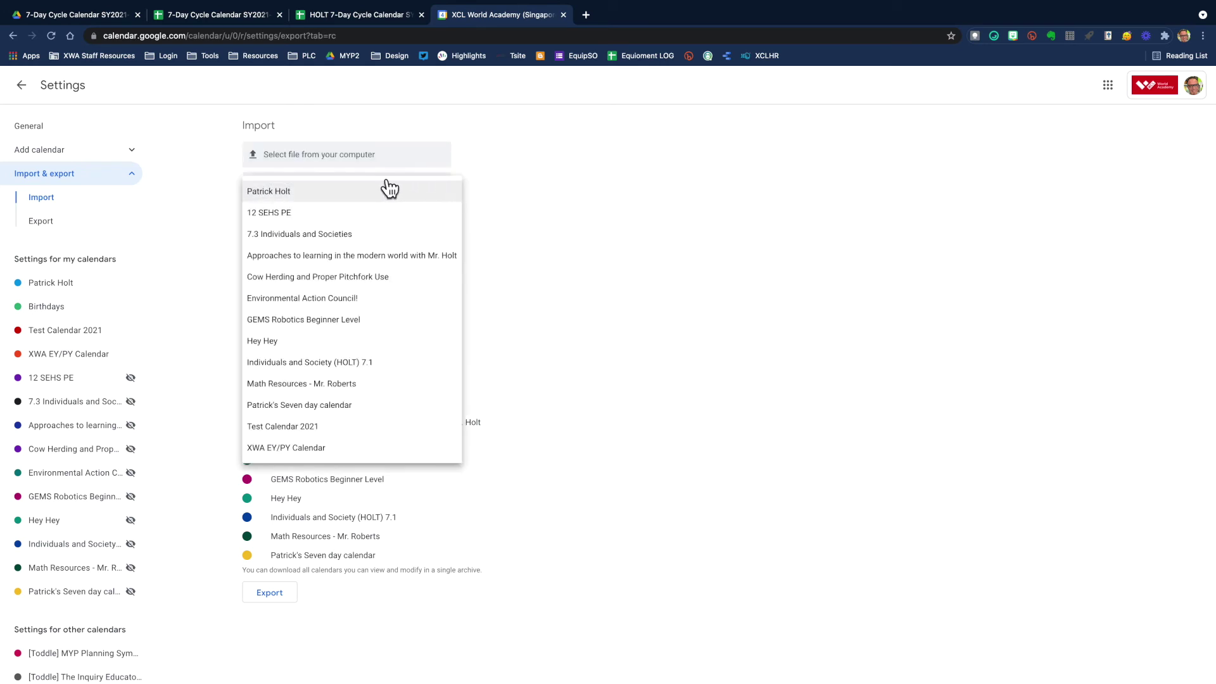
click(315, 427)
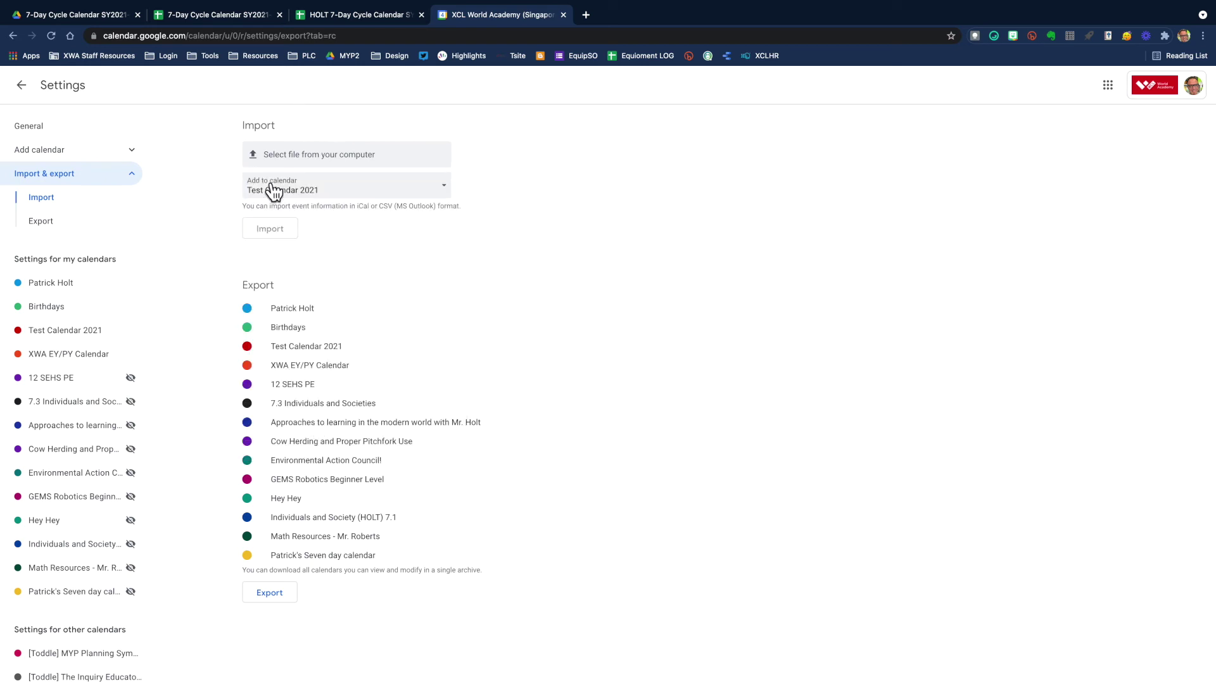
click(304, 162)
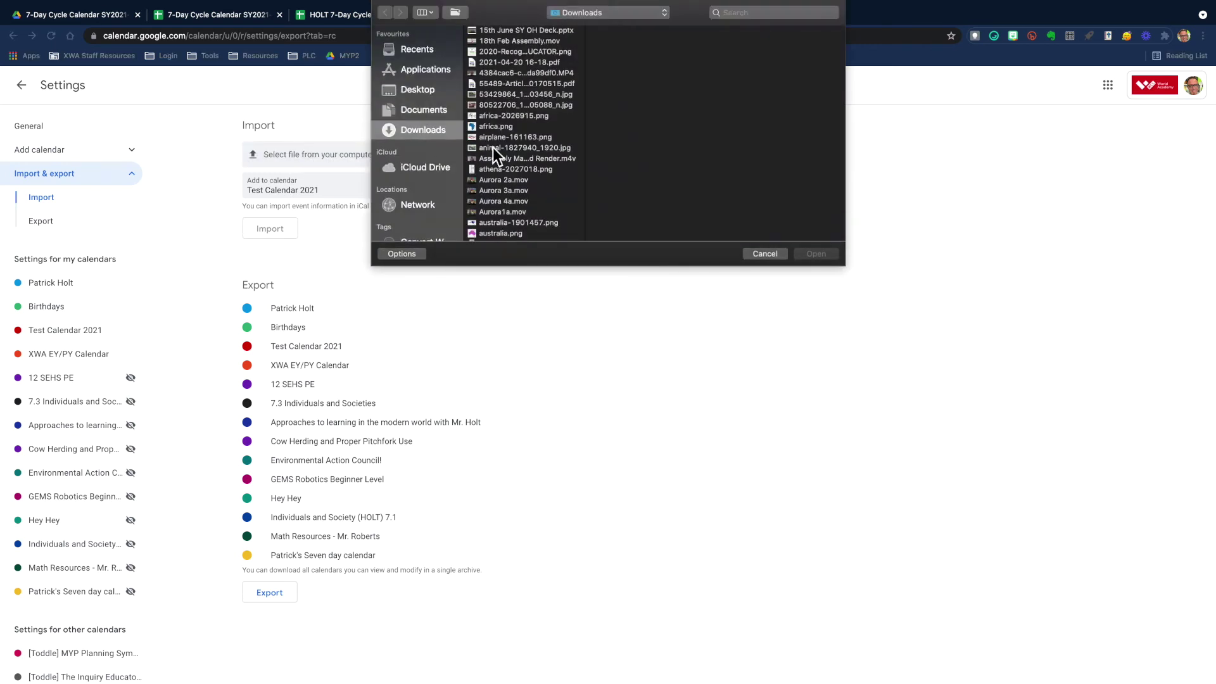
- Select the latest 7-Day Cycle CSV file from Downloads and start the import
scroll(493, 179, down, 5)
scroll(505, 177, down, 5)
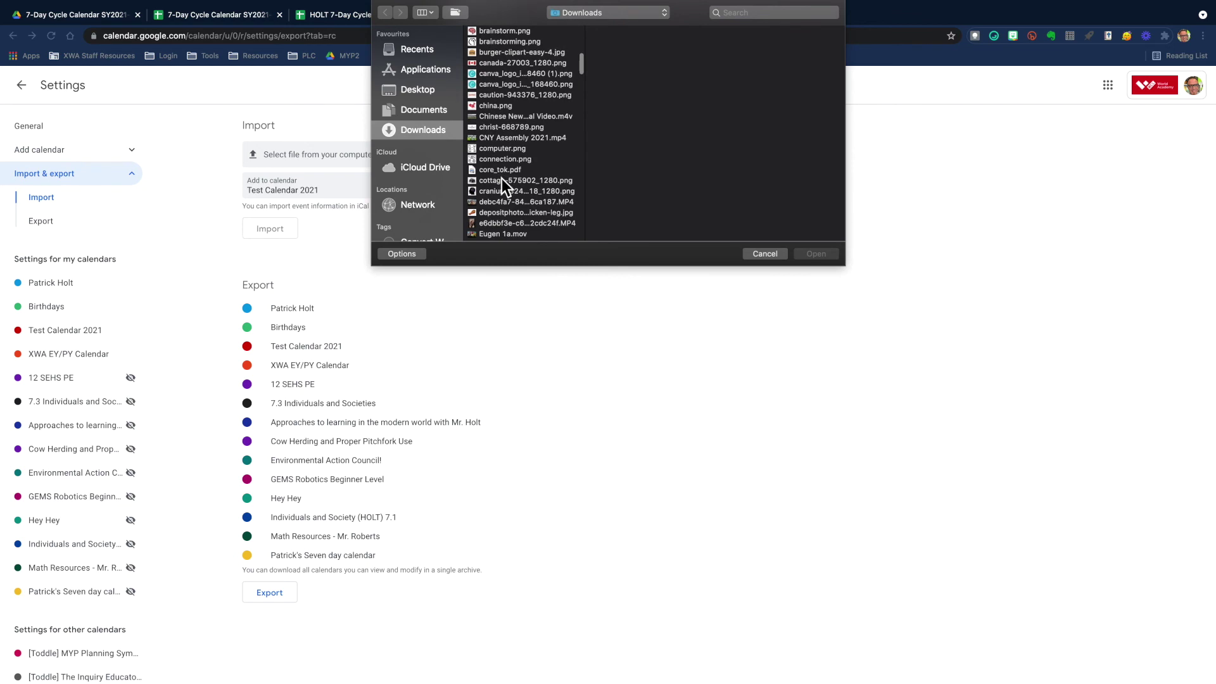
scroll(502, 180, down, 5)
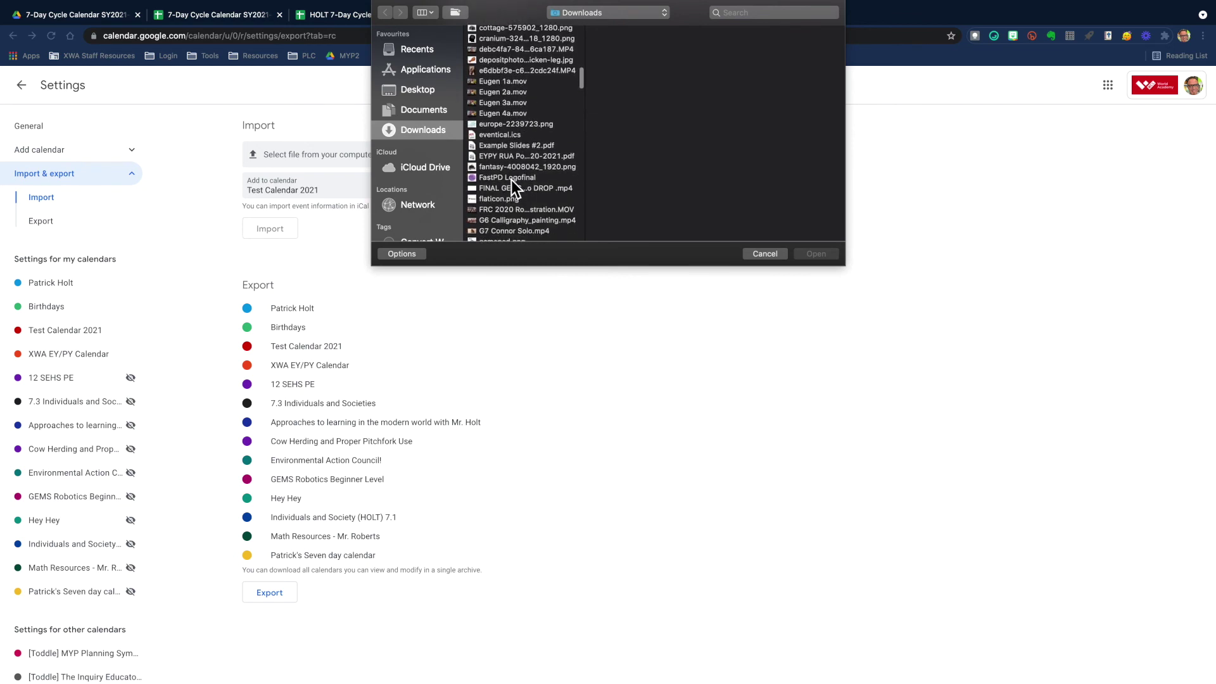
scroll(511, 180, down, 5)
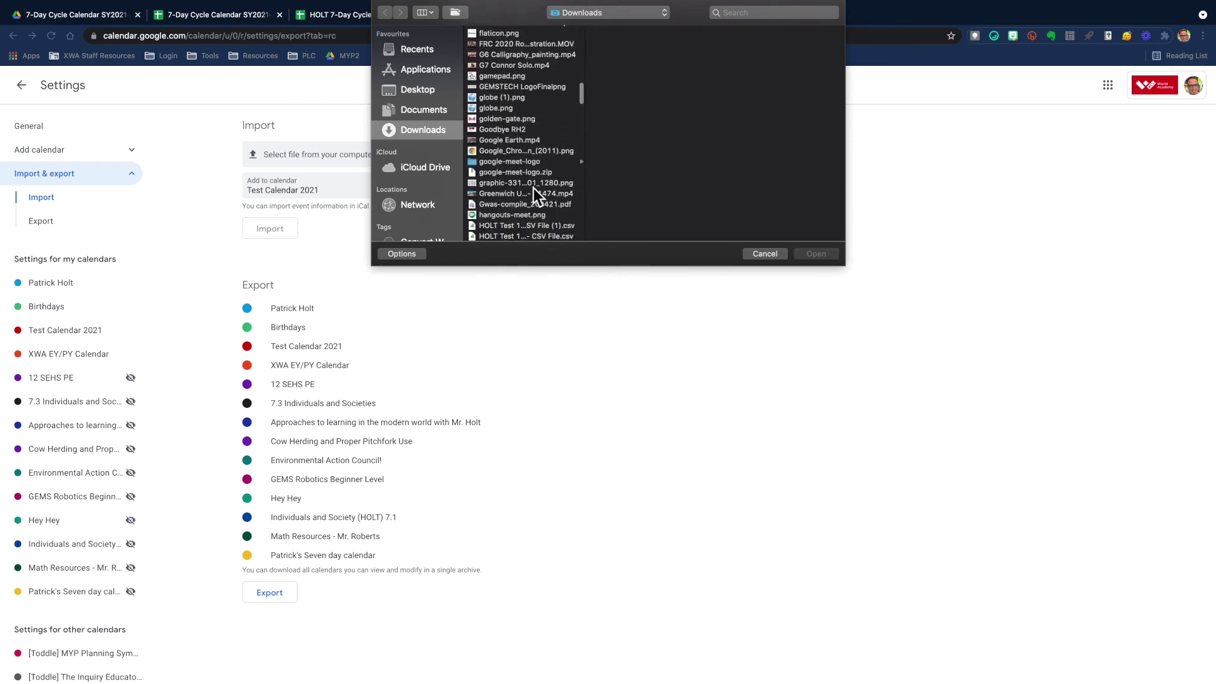
scroll(533, 188, down, 2)
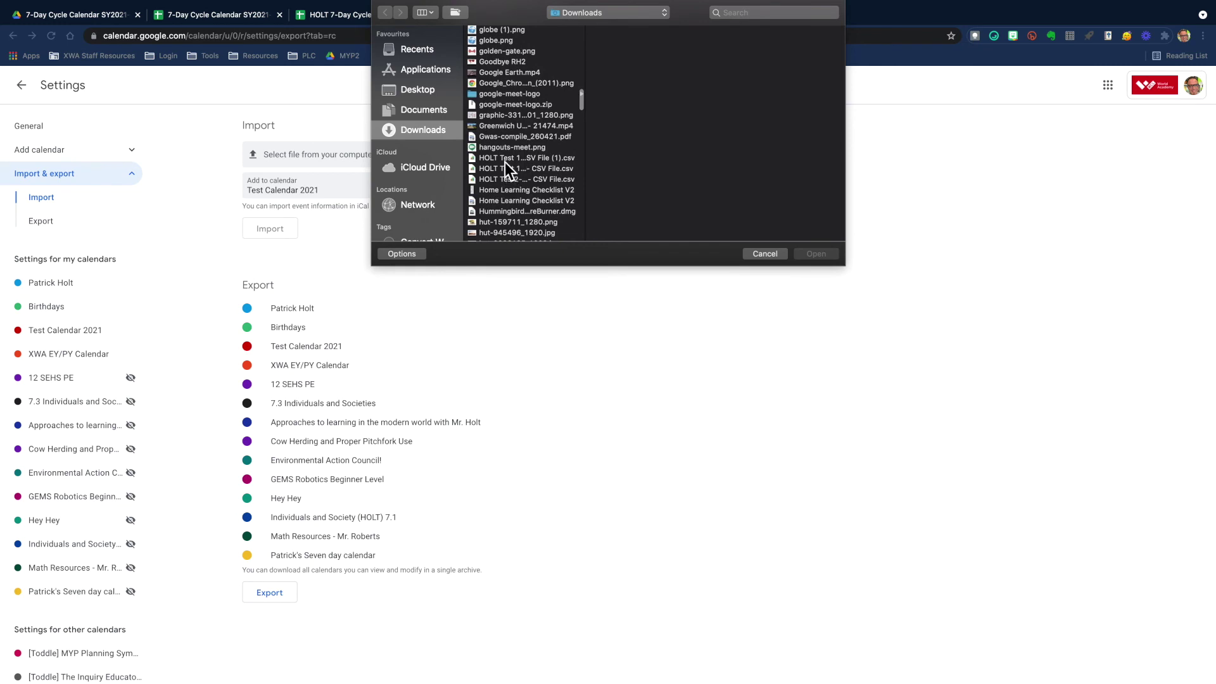
click(510, 159)
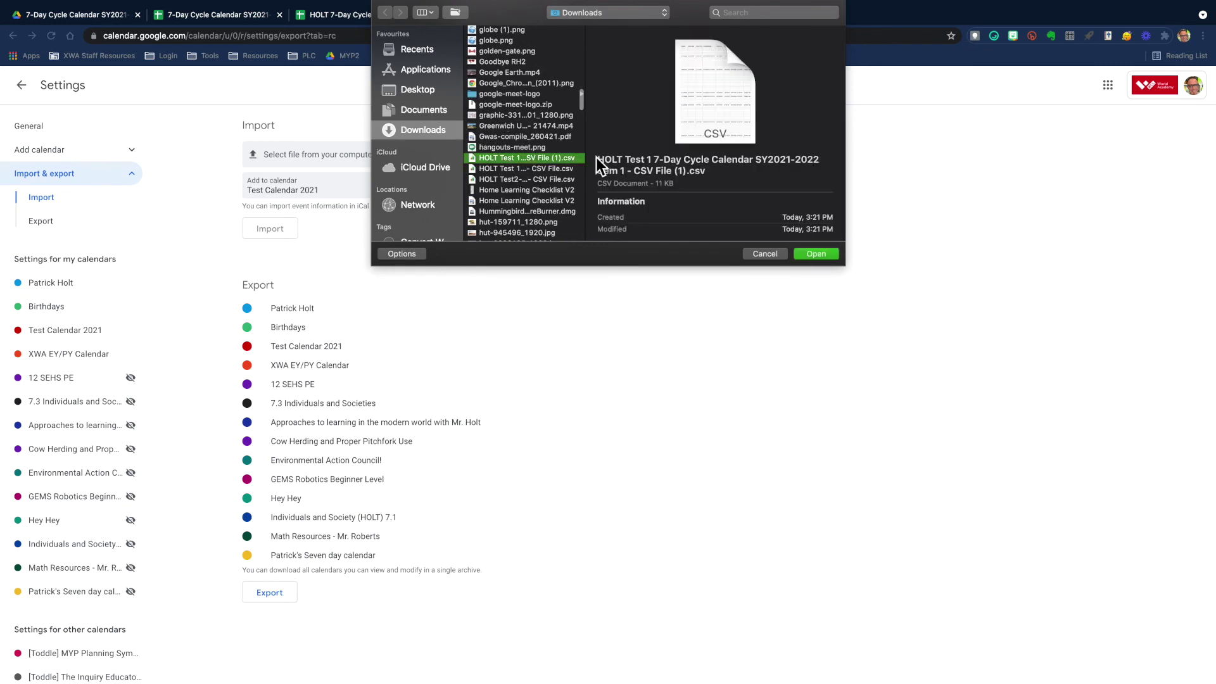
click(814, 254)
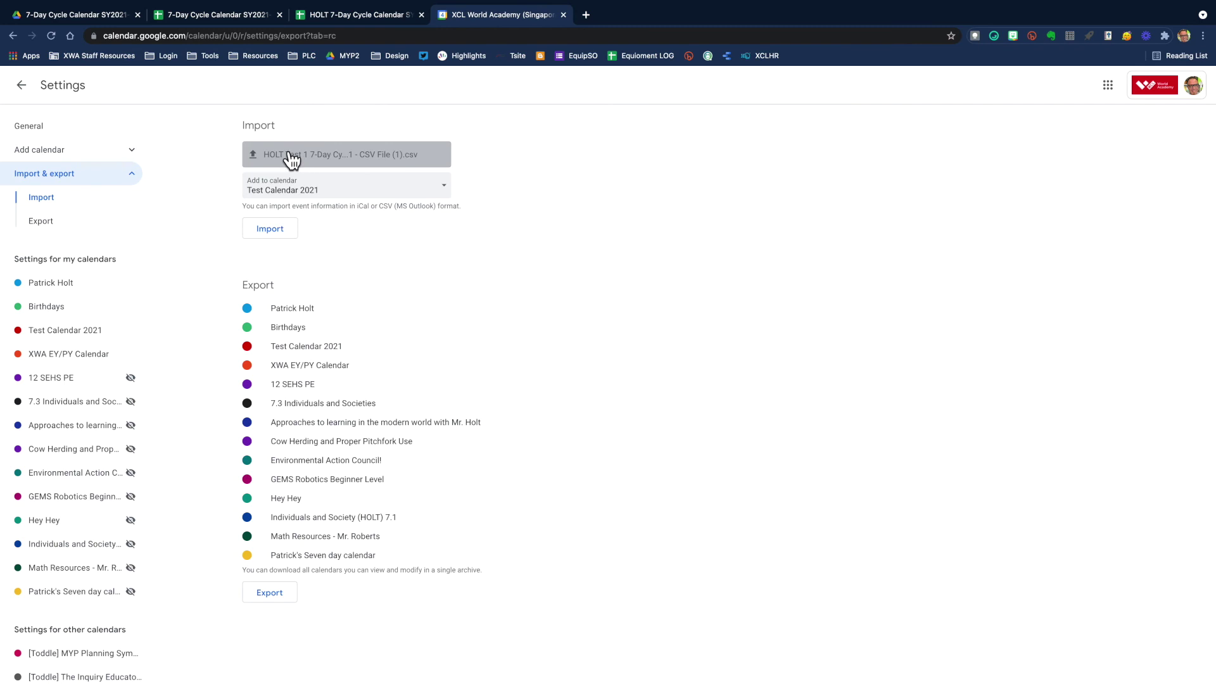
click(267, 229)
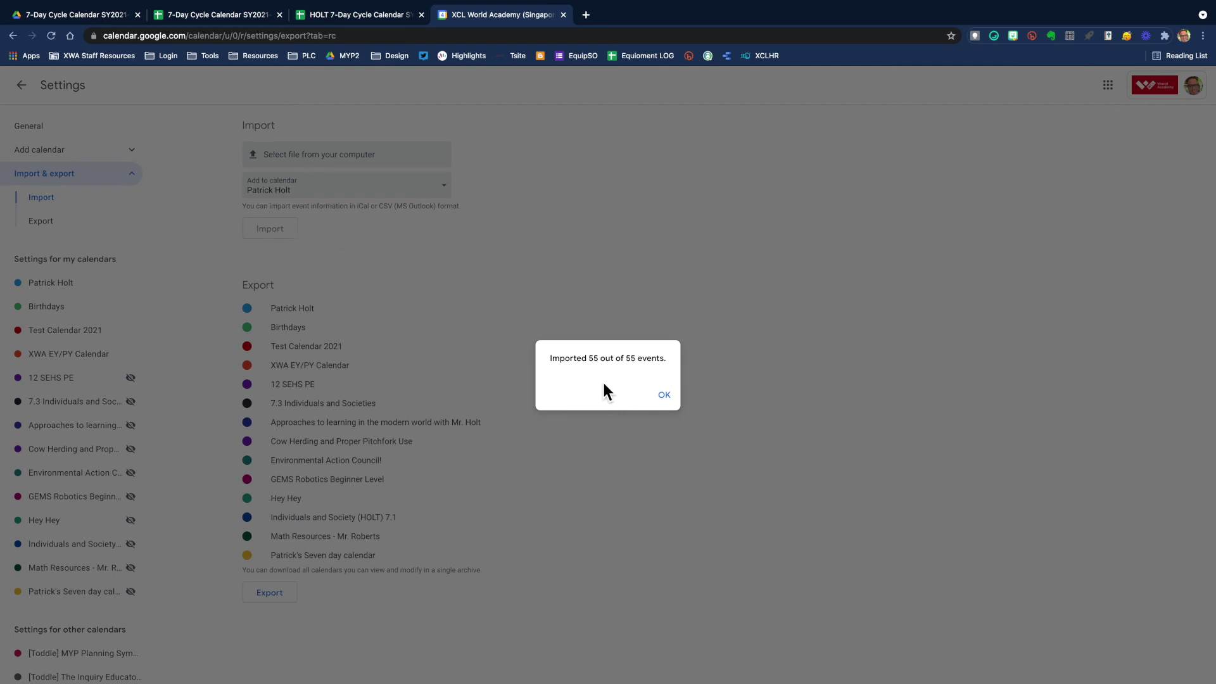
- Dismiss the 55 out of 55 events imported message and return to the calendar
click(664, 397)
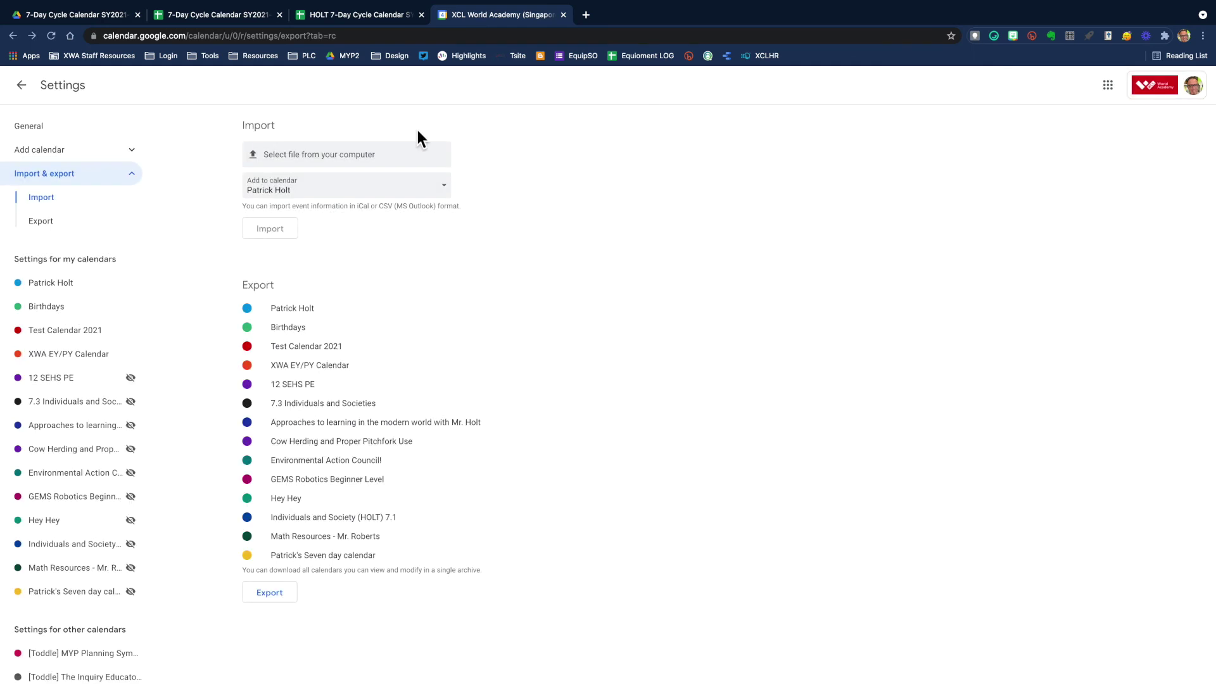
click(20, 87)
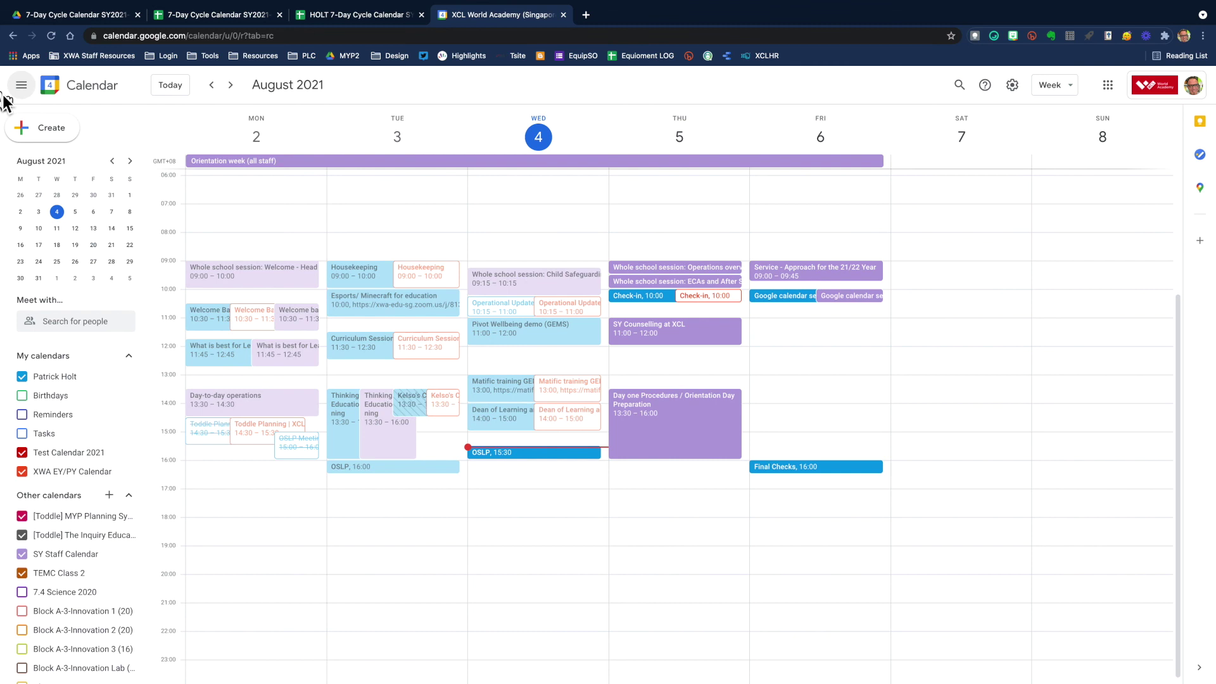
- Switch the calendar from Week to Month view for August 2021
click(1071, 94)
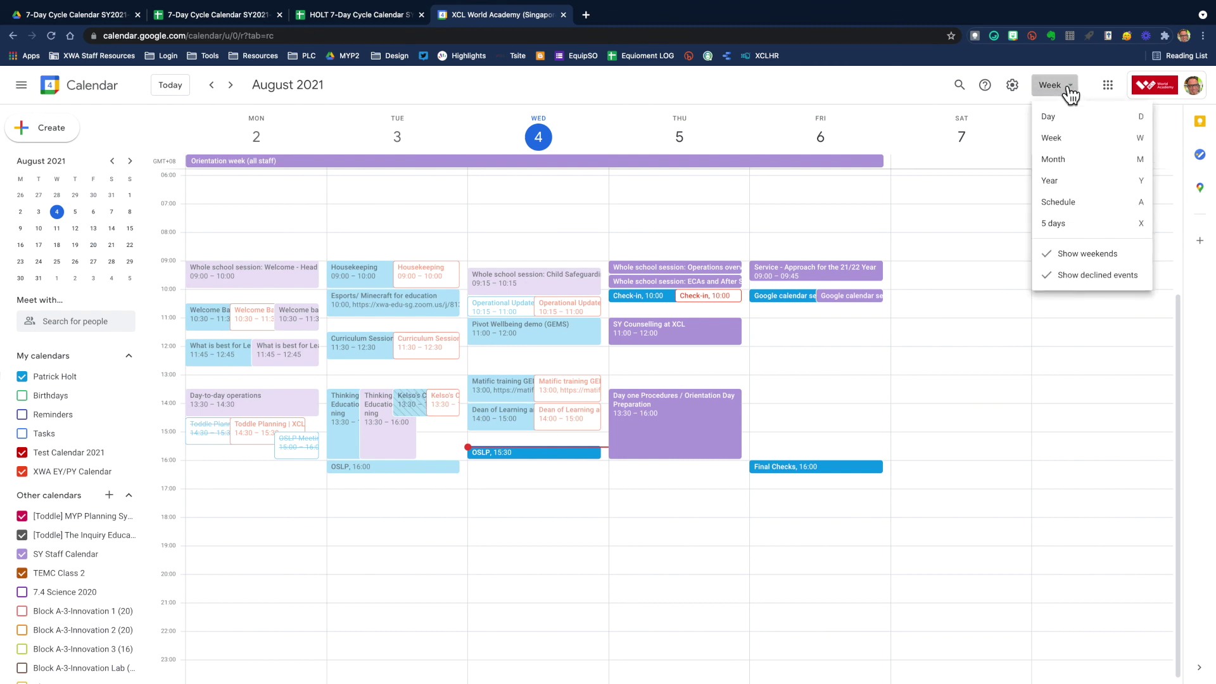
click(1075, 167)
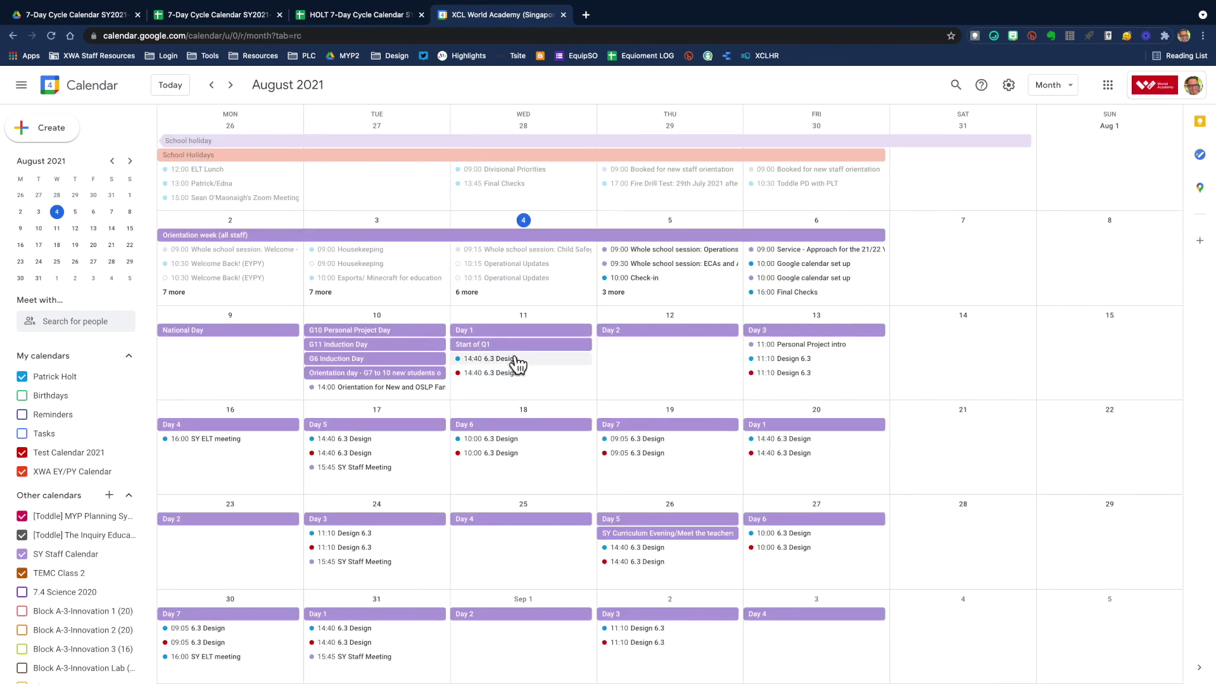